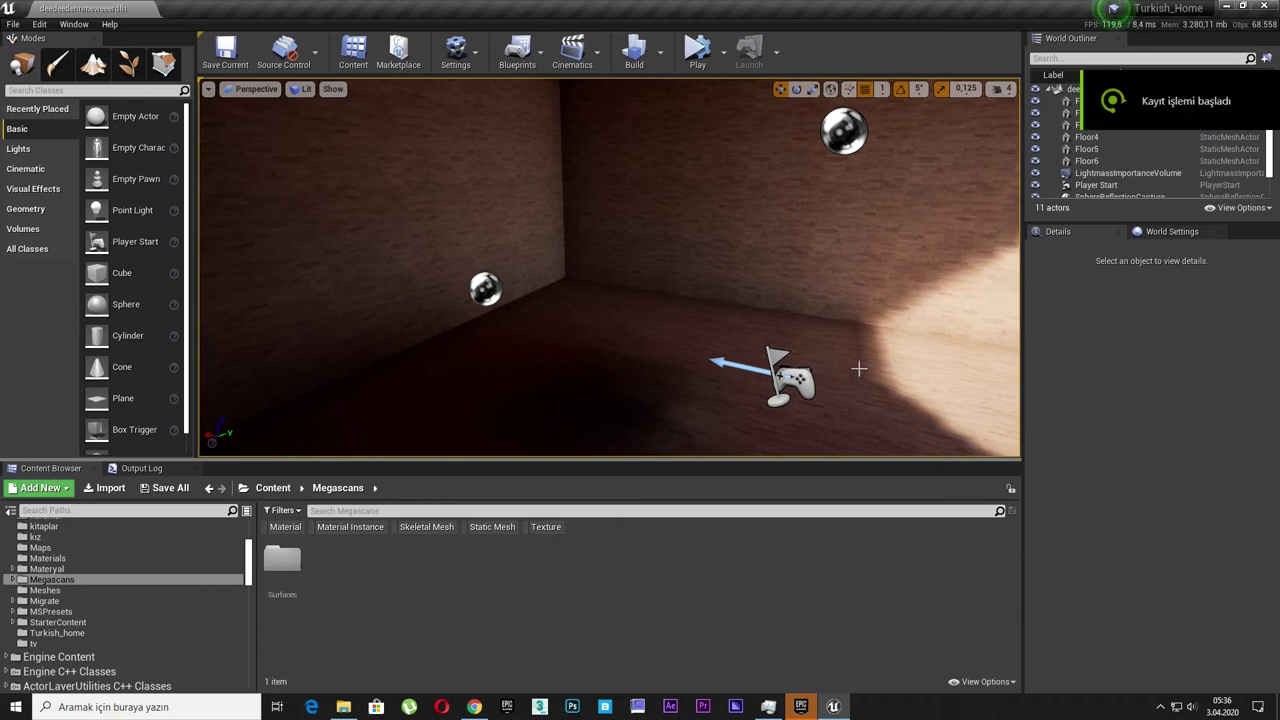
# Step: Frame the viewport on the Player Start in the room
pyautogui.moveTo(859, 368); pyautogui.dragTo(900, 368, button='right')
pyautogui.click(712, 354)
pyautogui.press('f')
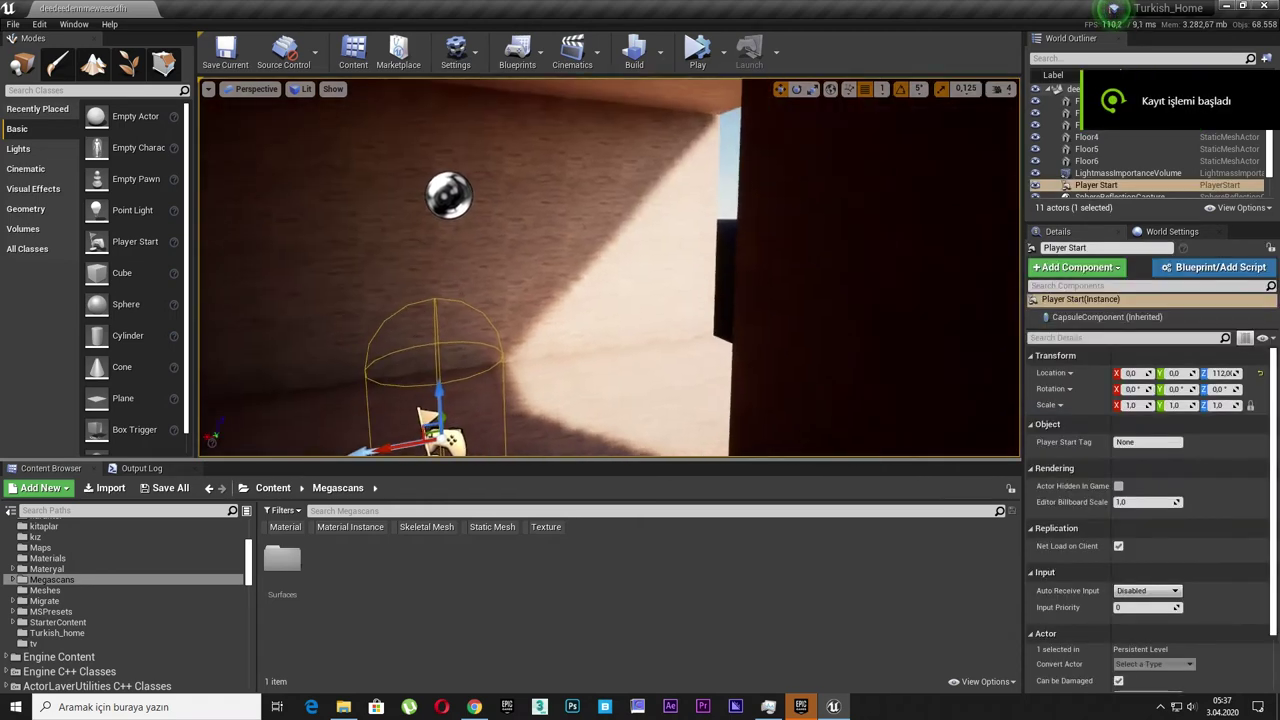
pyautogui.scroll(-2, 1100, 188)
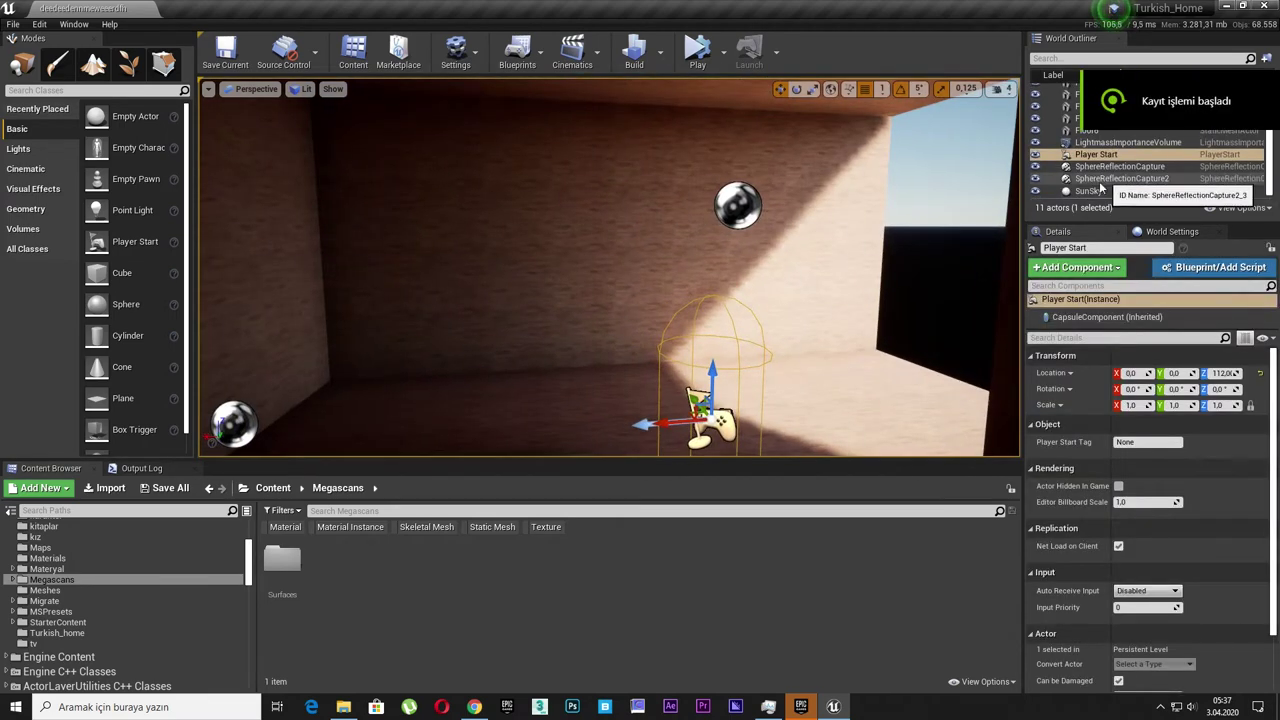
# Step: Turn off Affects World on the SunSky's DirectionalLight and SkyLight components
pyautogui.click(1100, 190)
pyautogui.scroll(-2, 1100, 318)
pyautogui.click(1100, 318)
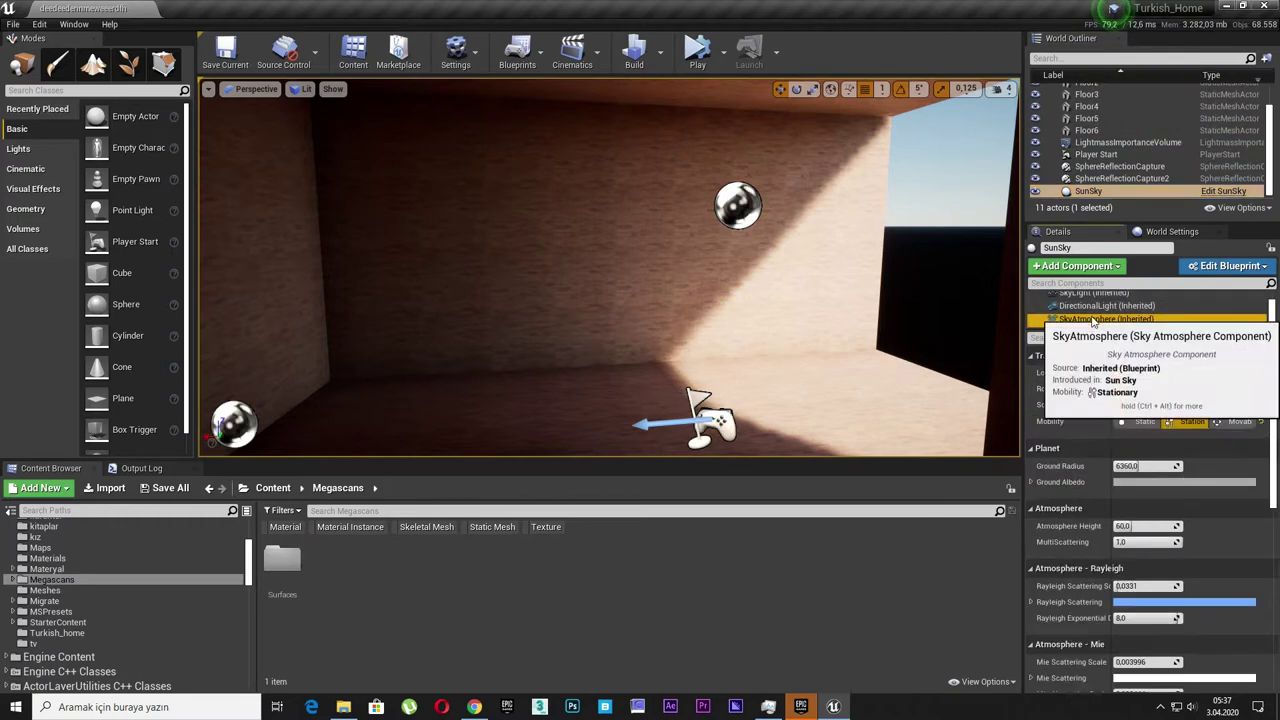
pyautogui.click(1100, 305)
pyautogui.click(1122, 562)
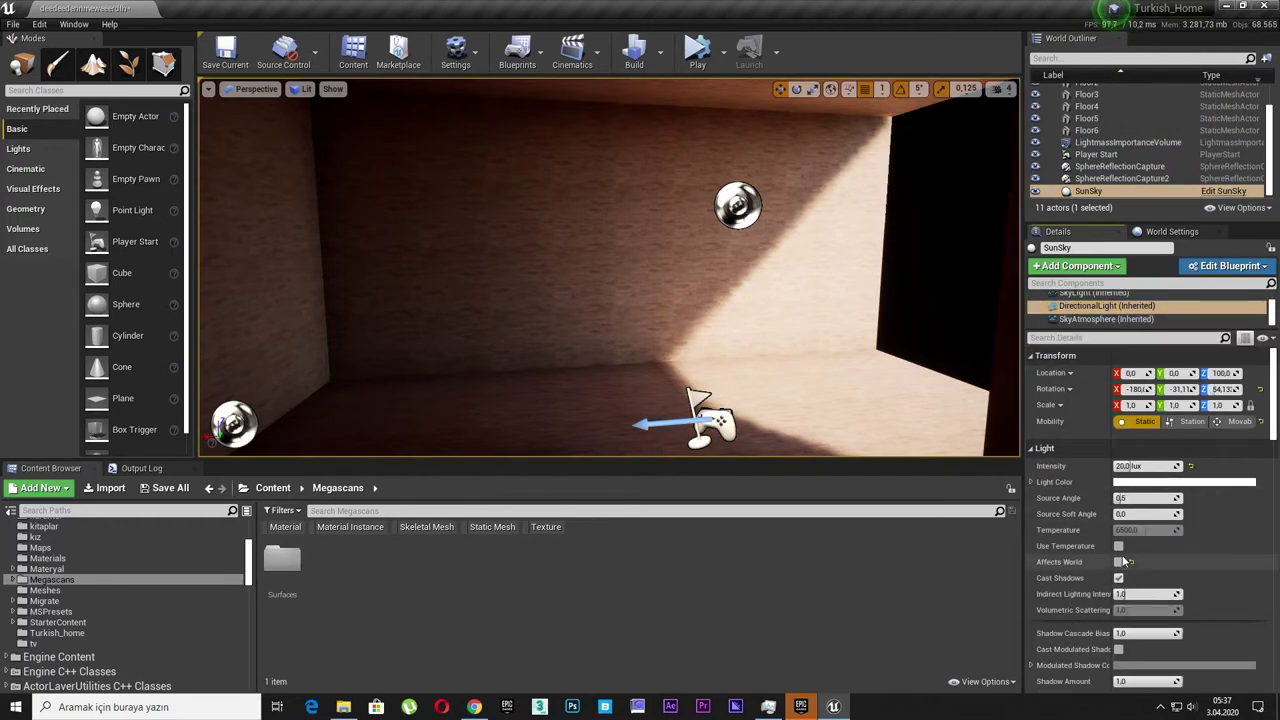
pyautogui.click(1095, 295)
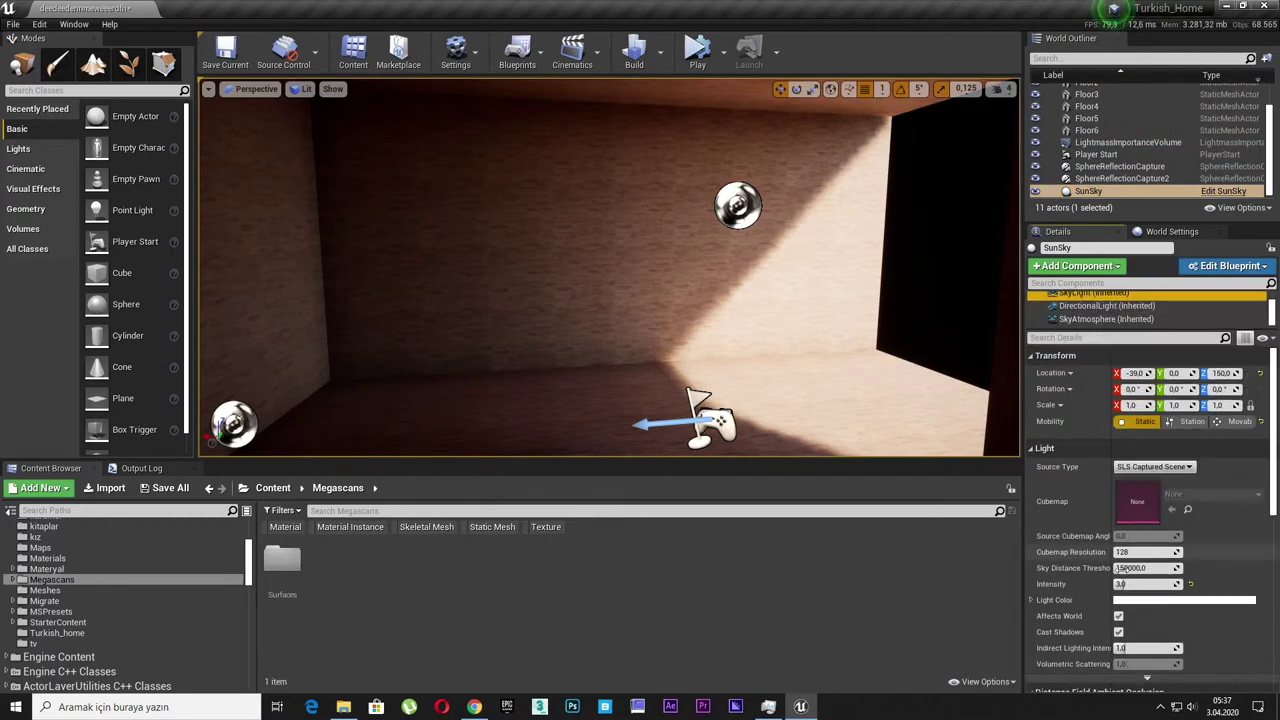
pyautogui.click(1118, 615)
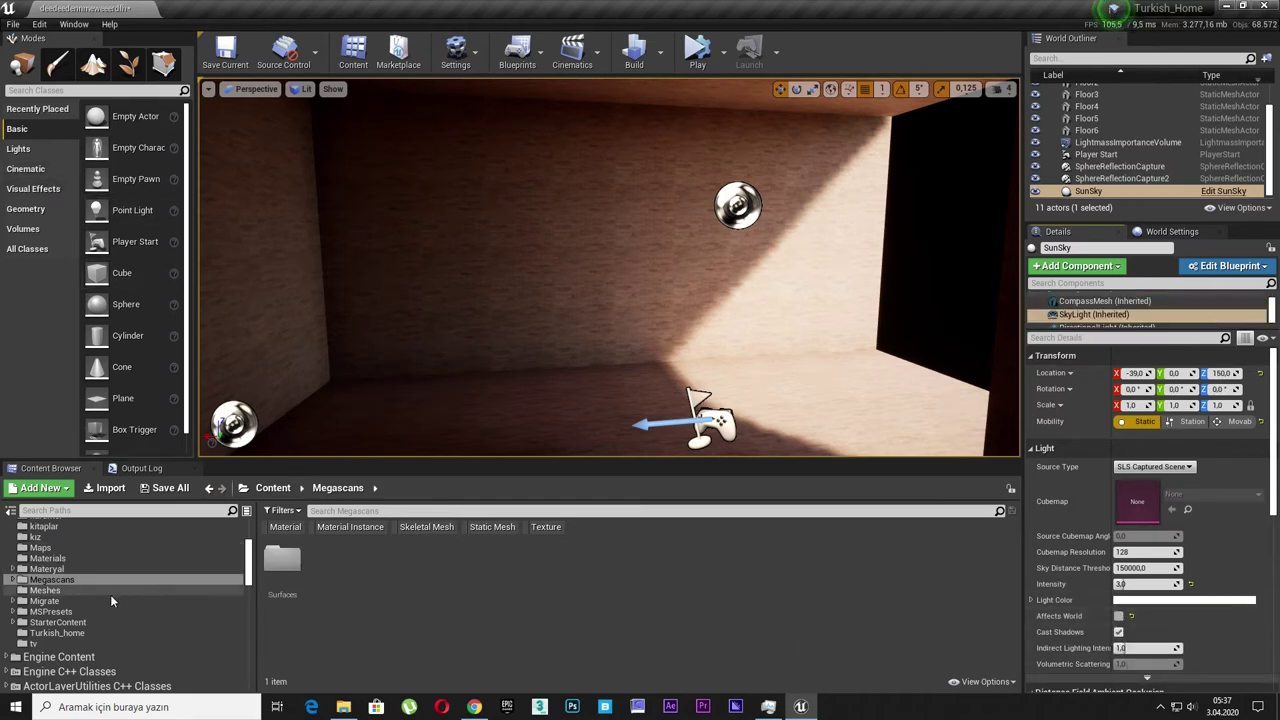
pyautogui.scroll(3, 72, 590)
# Step: Place the red sofa koltuk_2li_kirmizi from the Esya folder into the room and frame it
pyautogui.click(88, 570)
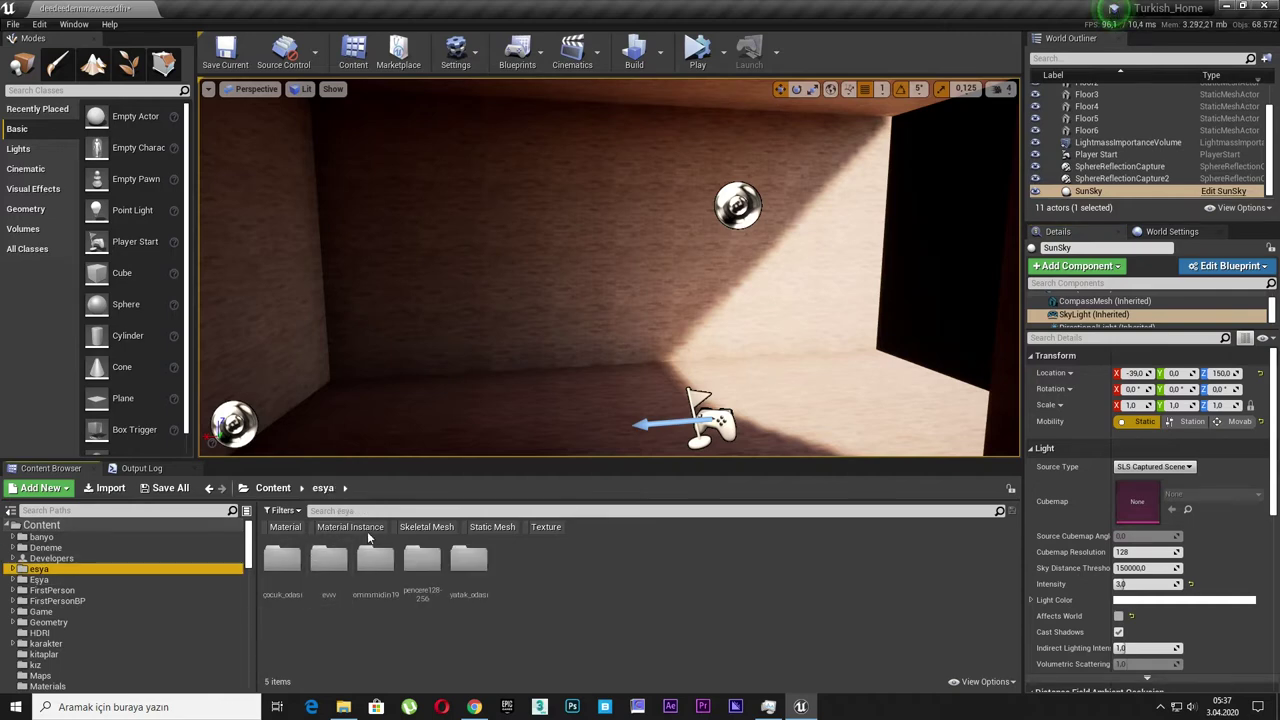
pyautogui.write('kol')
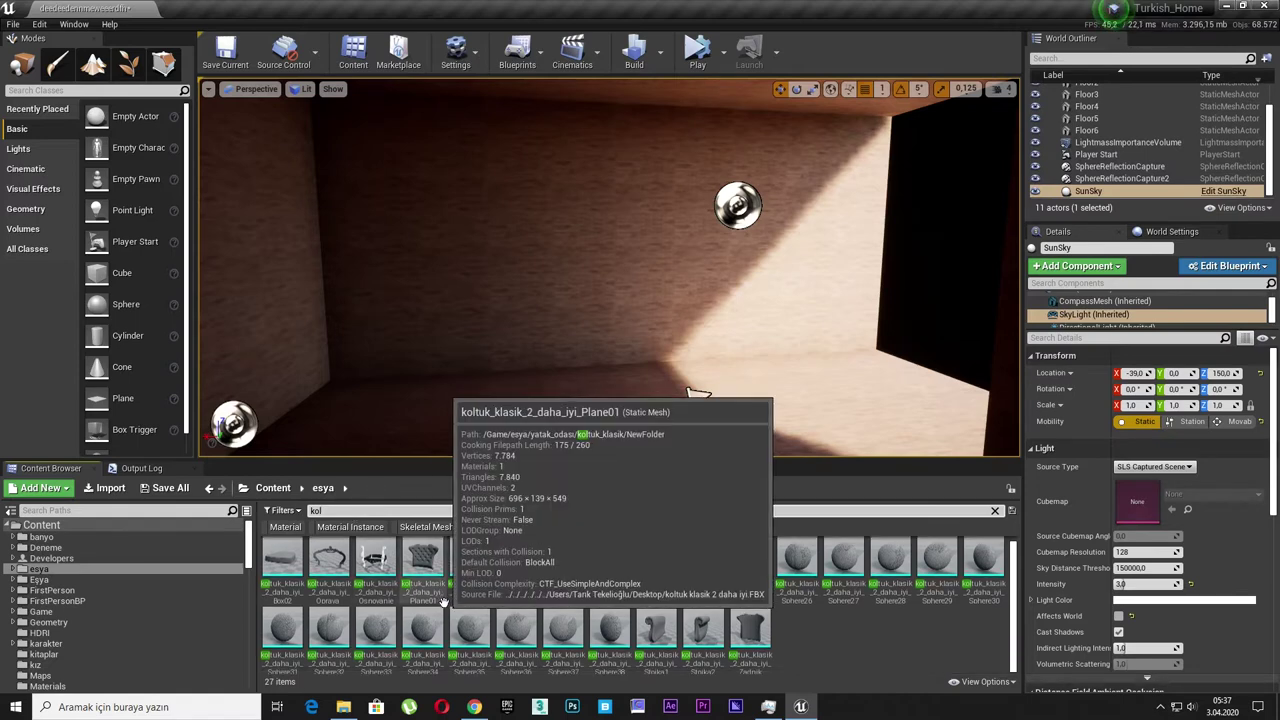
pyautogui.click(82, 581)
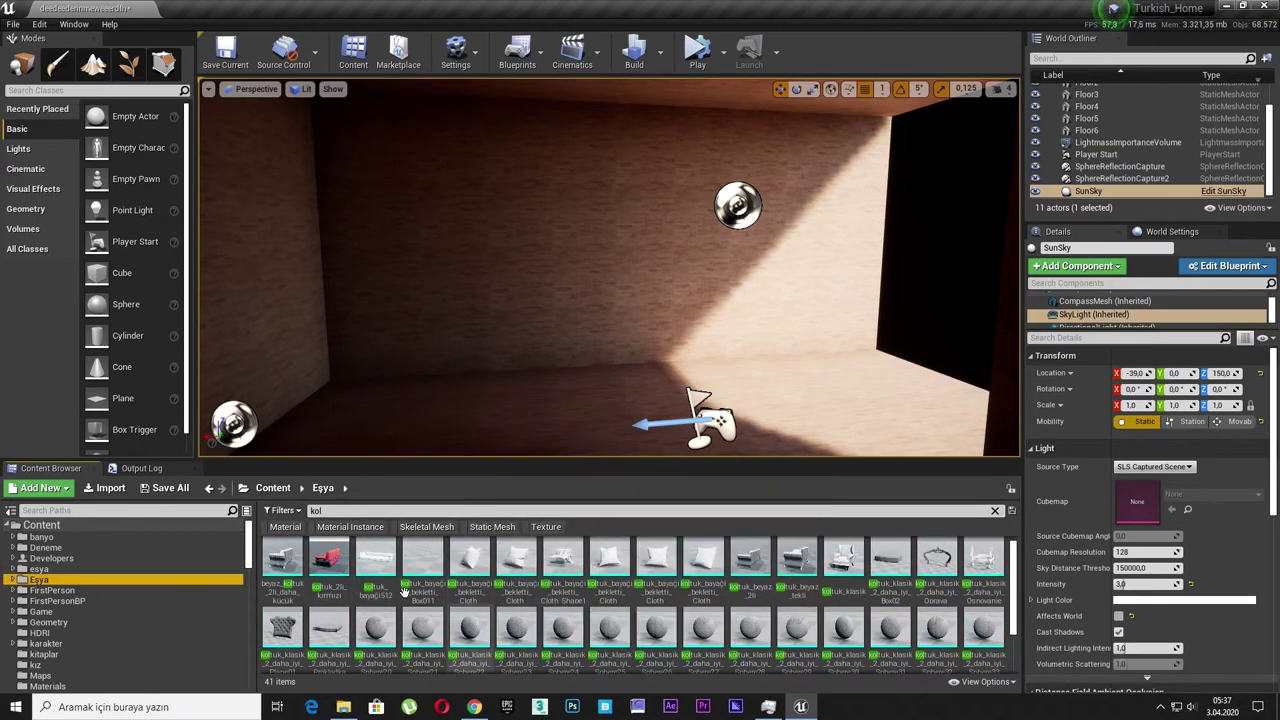
pyautogui.moveTo(329, 560); pyautogui.dragTo(439, 427)
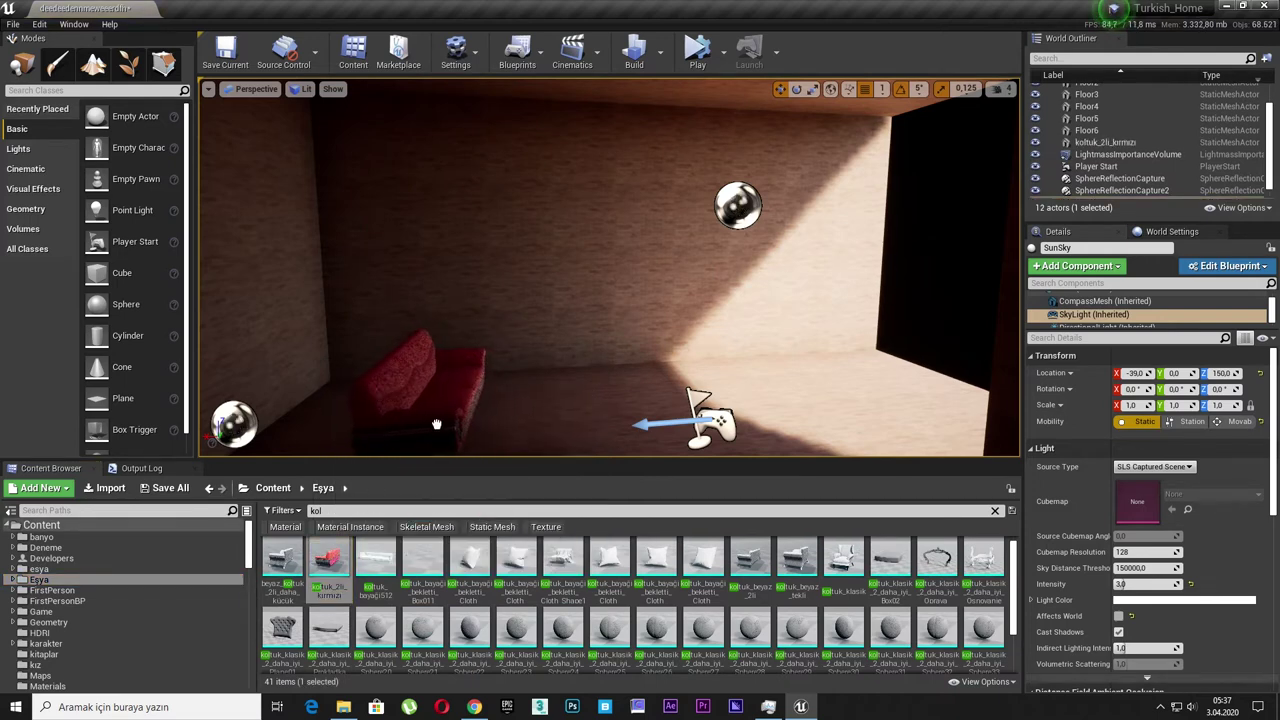
pyautogui.press('f')
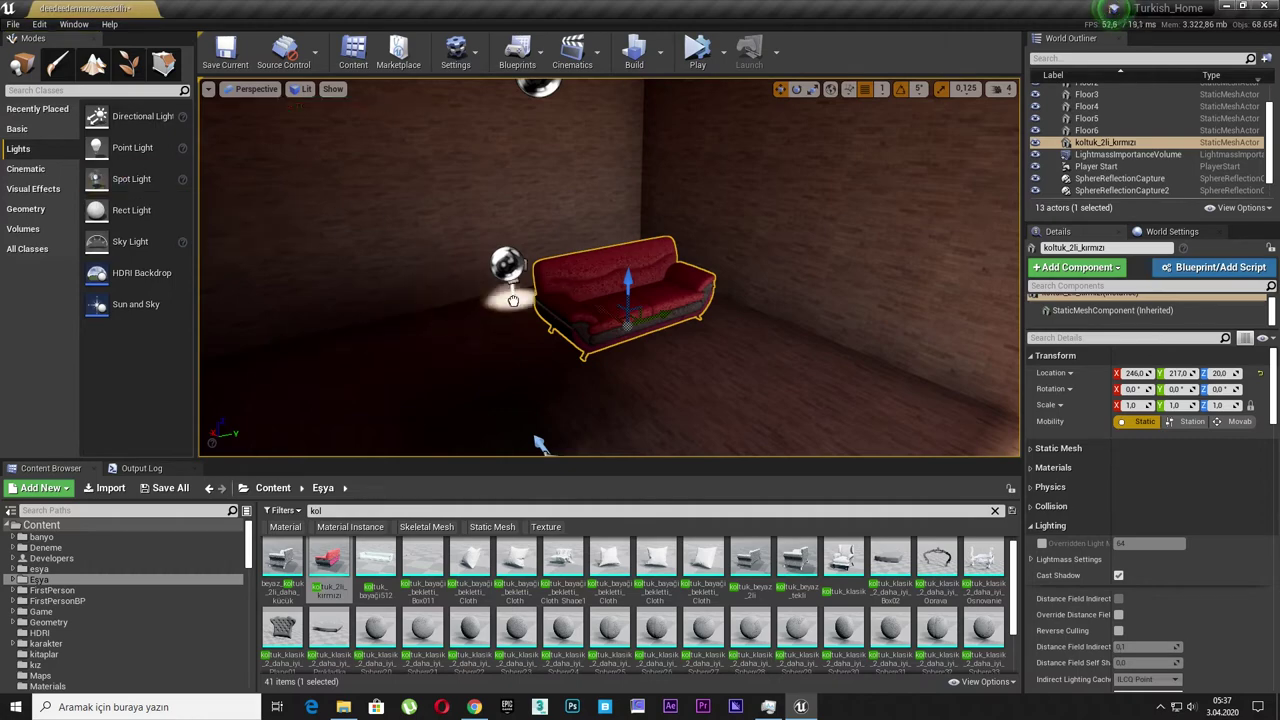
# Step: Raise the spot light to Z 294 and increase its intensity from 8 to about 21.4 cd
pyautogui.click(535, 365)
pyautogui.moveTo(529, 285); pyautogui.dragTo(563, 117)
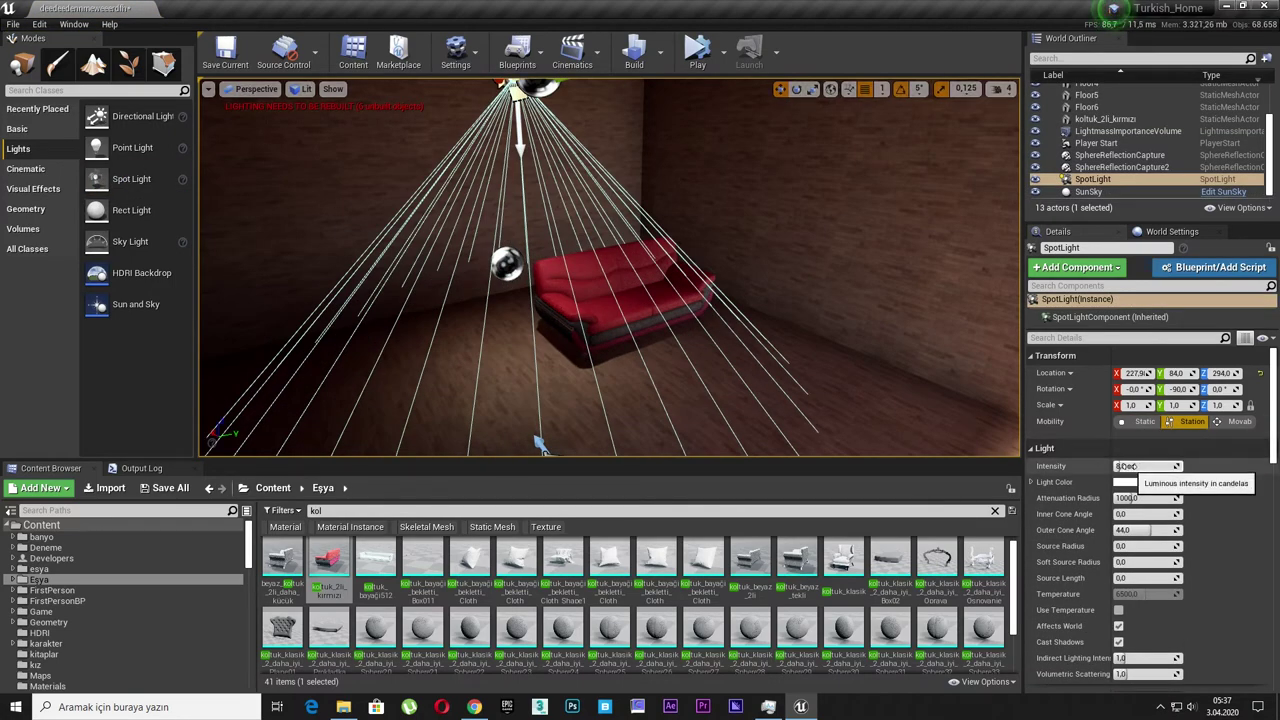
pyautogui.moveTo(1140, 466); pyautogui.dragTo(1160, 466)
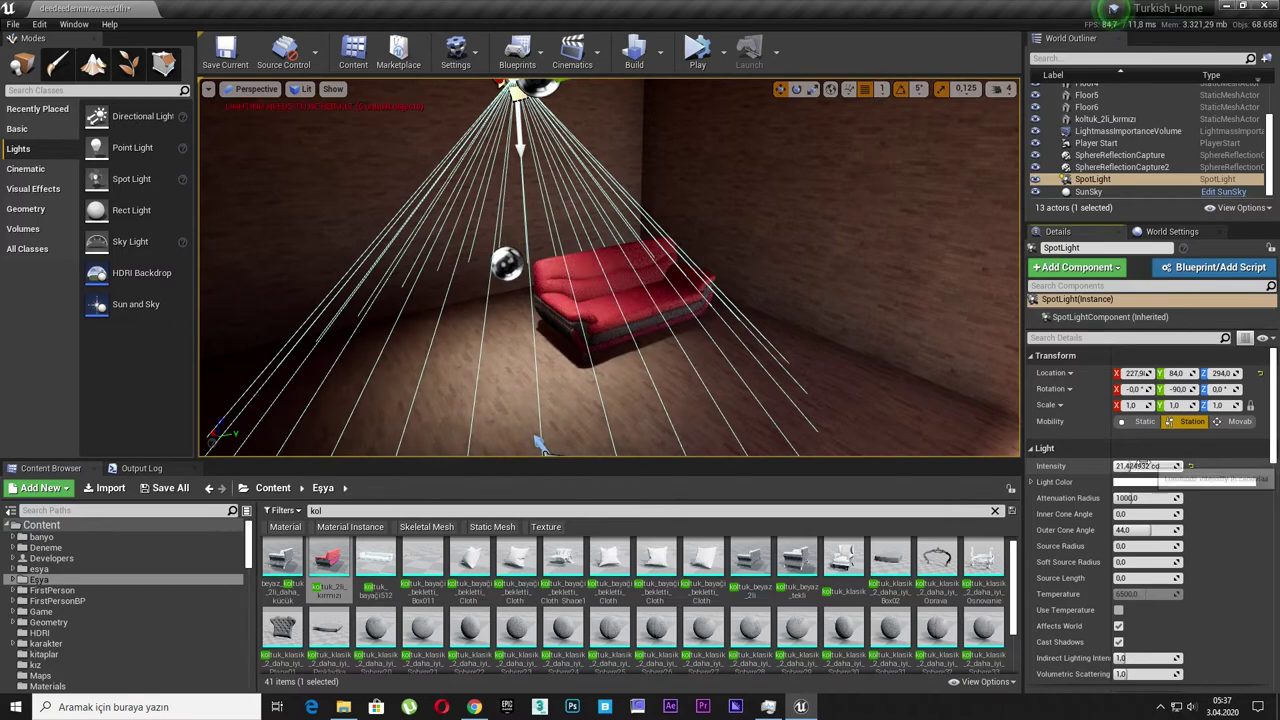
pyautogui.click(1165, 232)
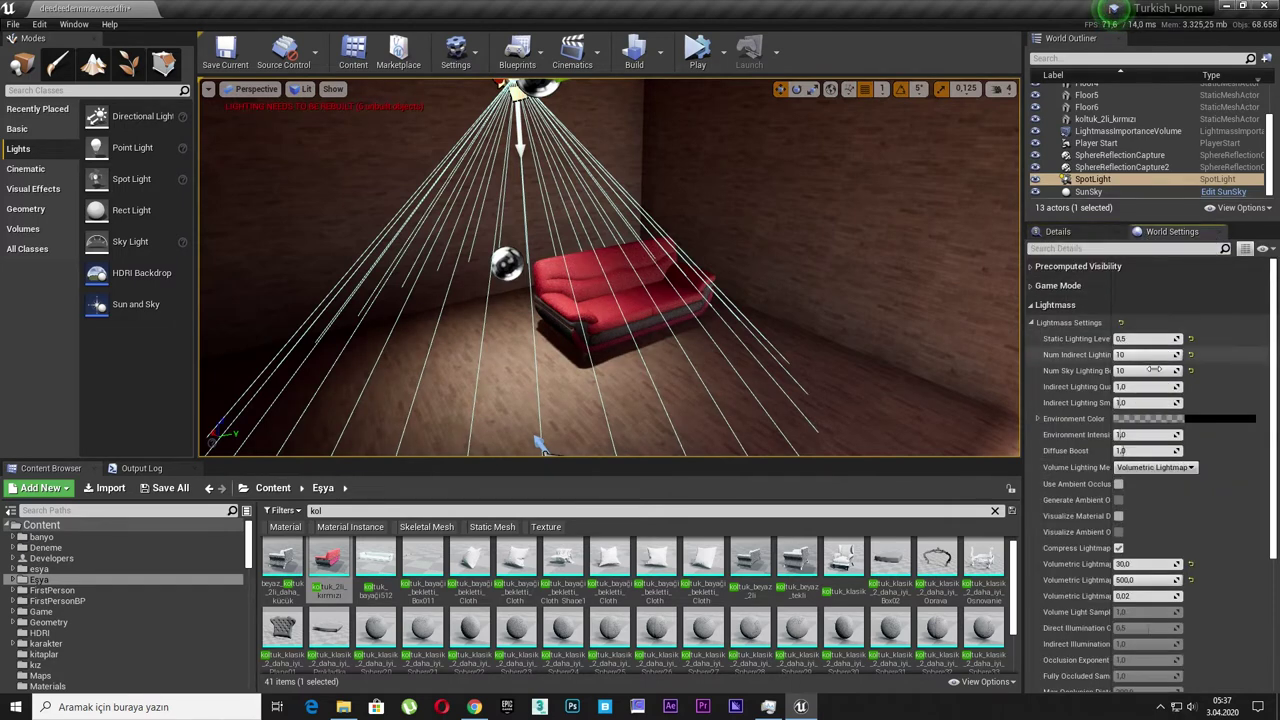
# Step: Run Build Lighting Only, then preview the lit sofa in fullscreen game view
pyautogui.click(661, 63)
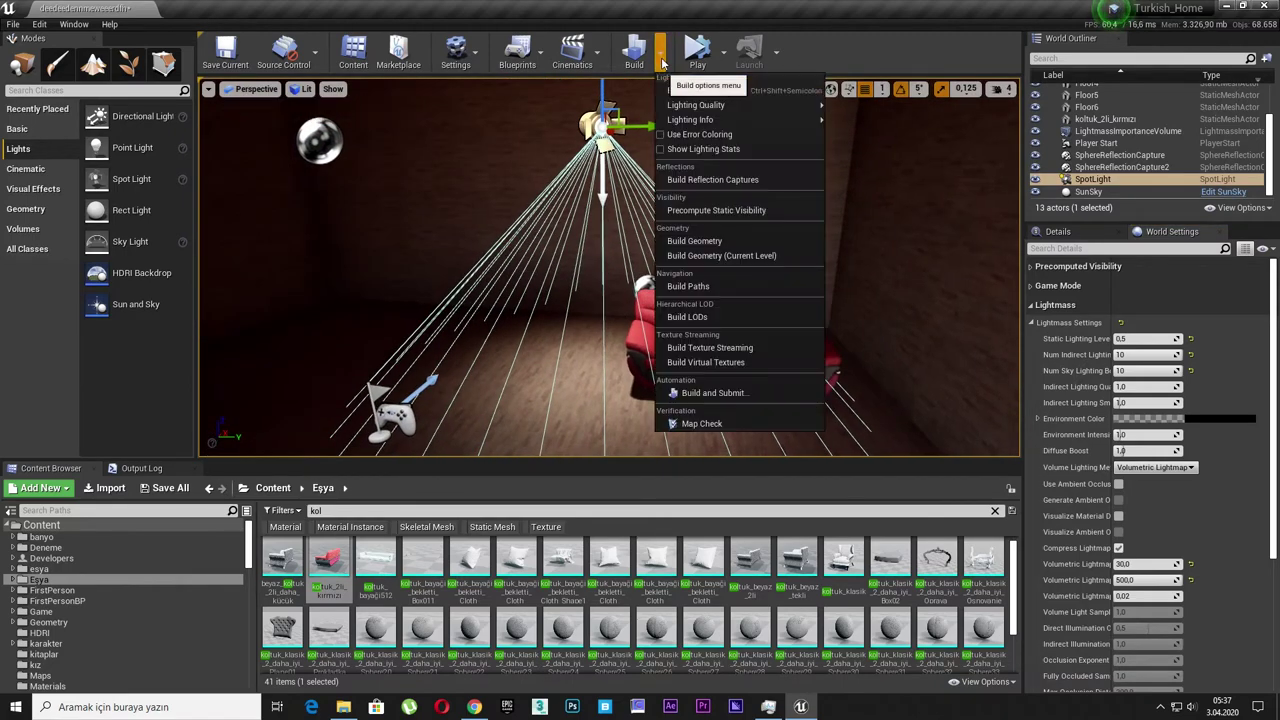
pyautogui.click(689, 90)
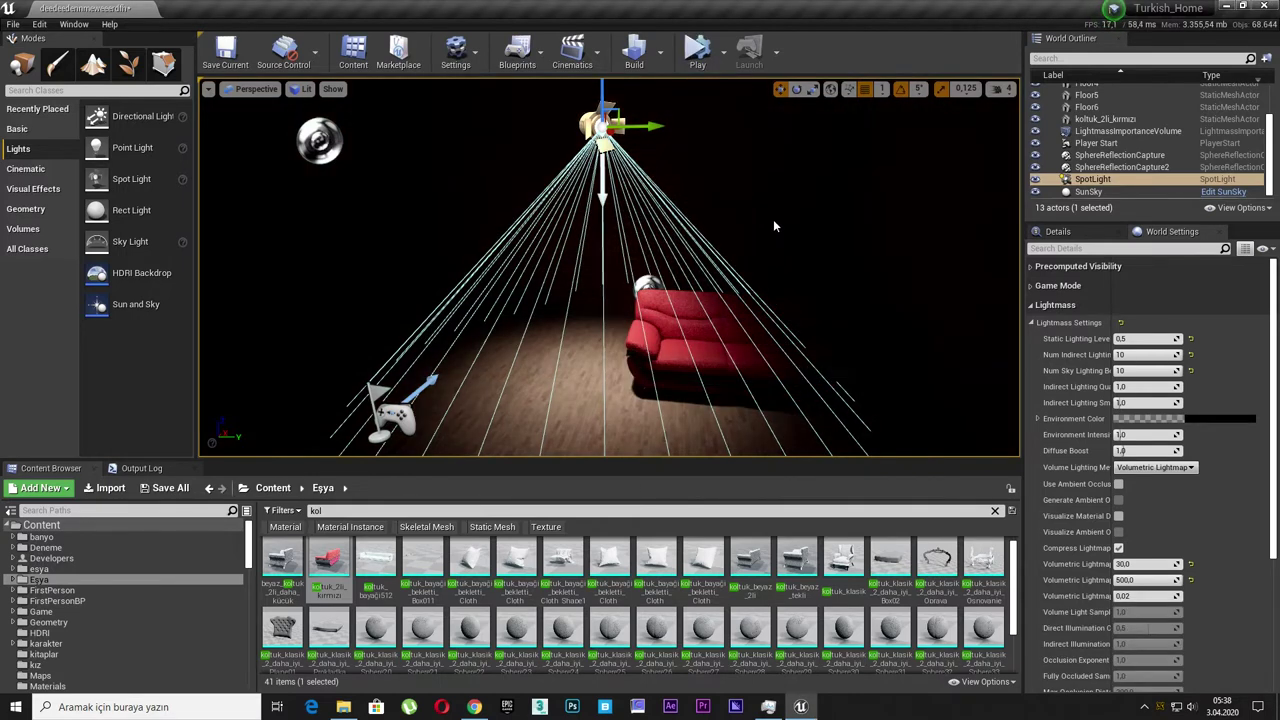
pyautogui.press('g')
pyautogui.moveTo(717, 240)
pyautogui.mouseDown()
pyautogui.moveTo(690, 200)
pyautogui.moveTo(720, 170)
pyautogui.moveTo(700, 260)
pyautogui.moveTo(660, 250)
pyautogui.moveTo(700, 250)
pyautogui.mouseUp()
pyautogui.press('F11')
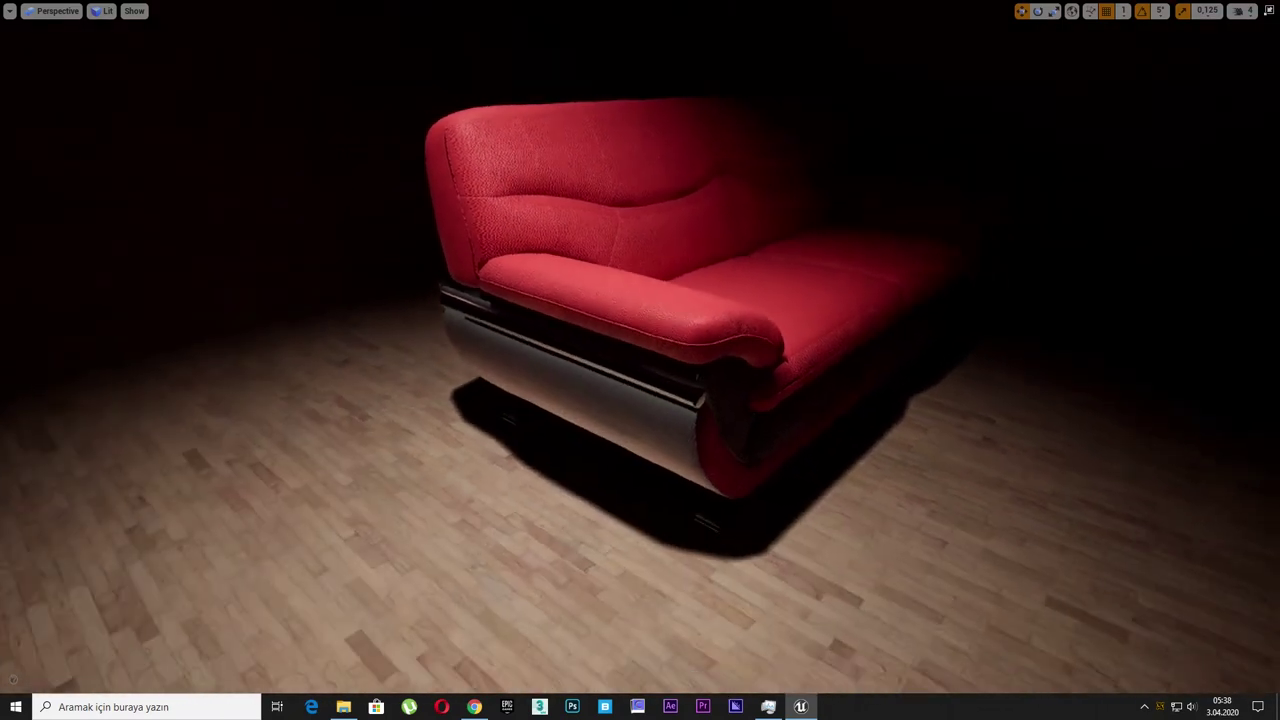
# Step: Set the spot light's mobility to Static and rebuild the lighting only
pyautogui.press('F11')
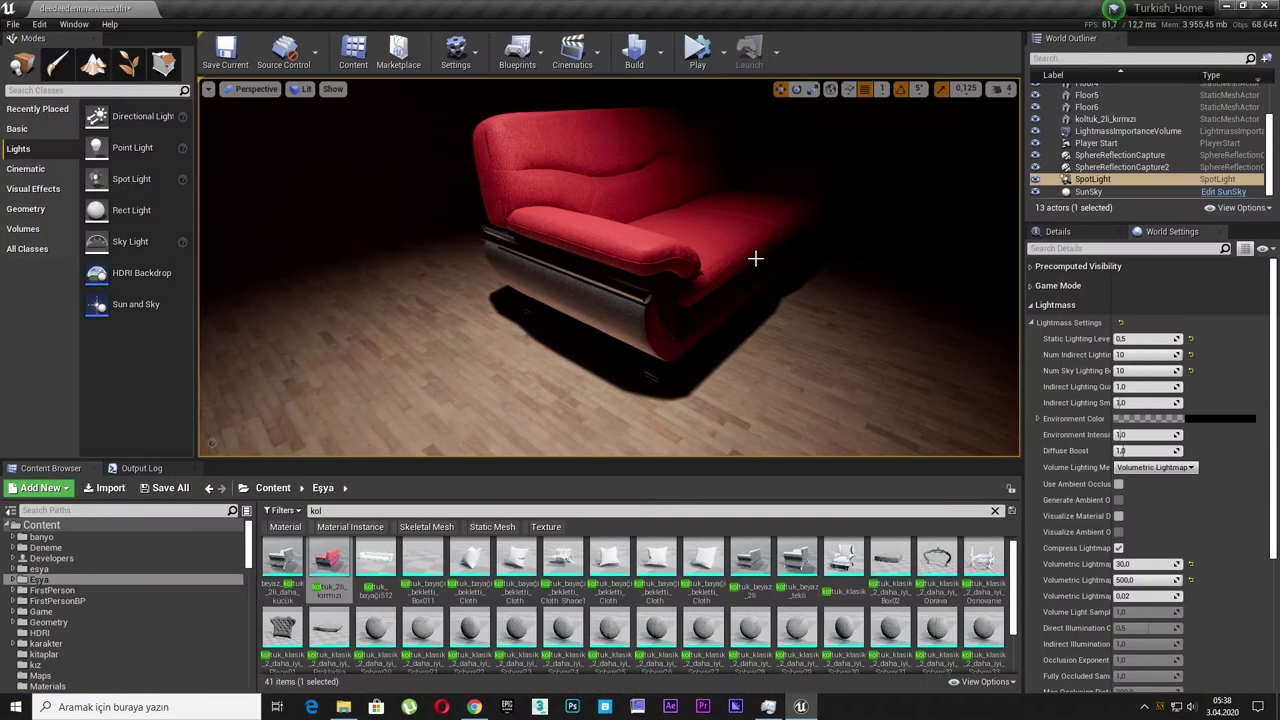
pyautogui.click(1060, 232)
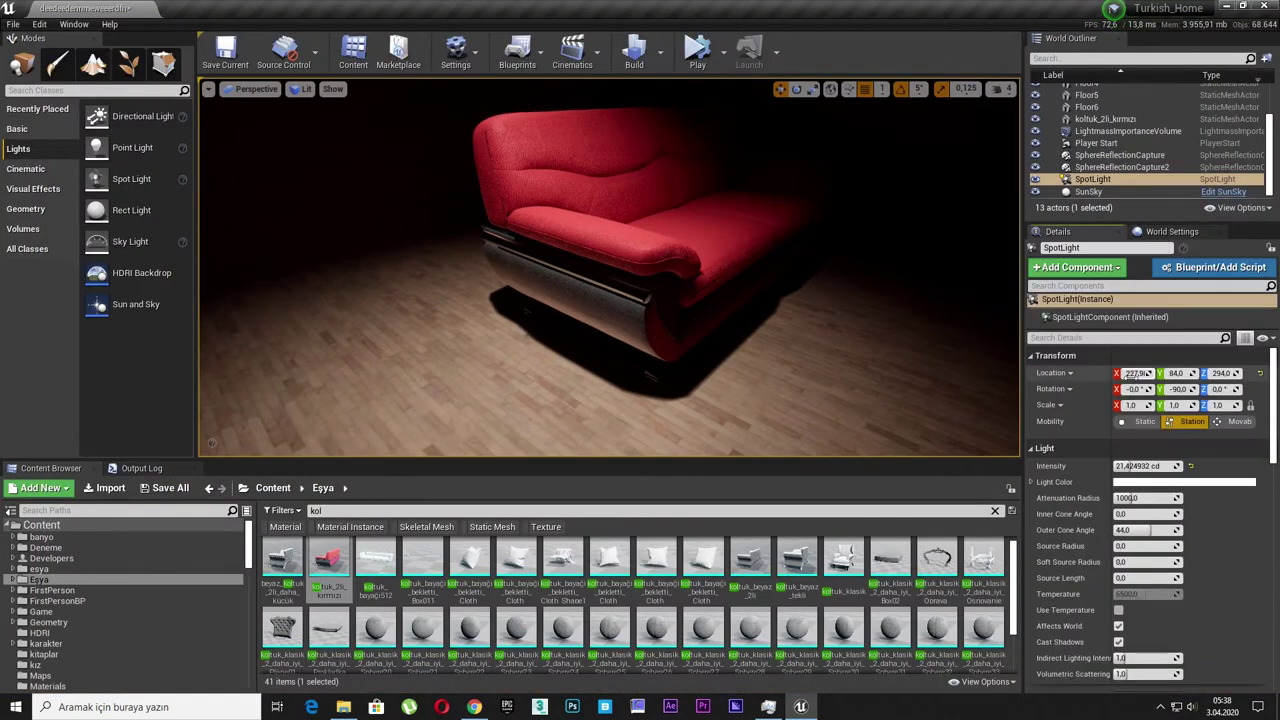
pyautogui.click(1131, 423)
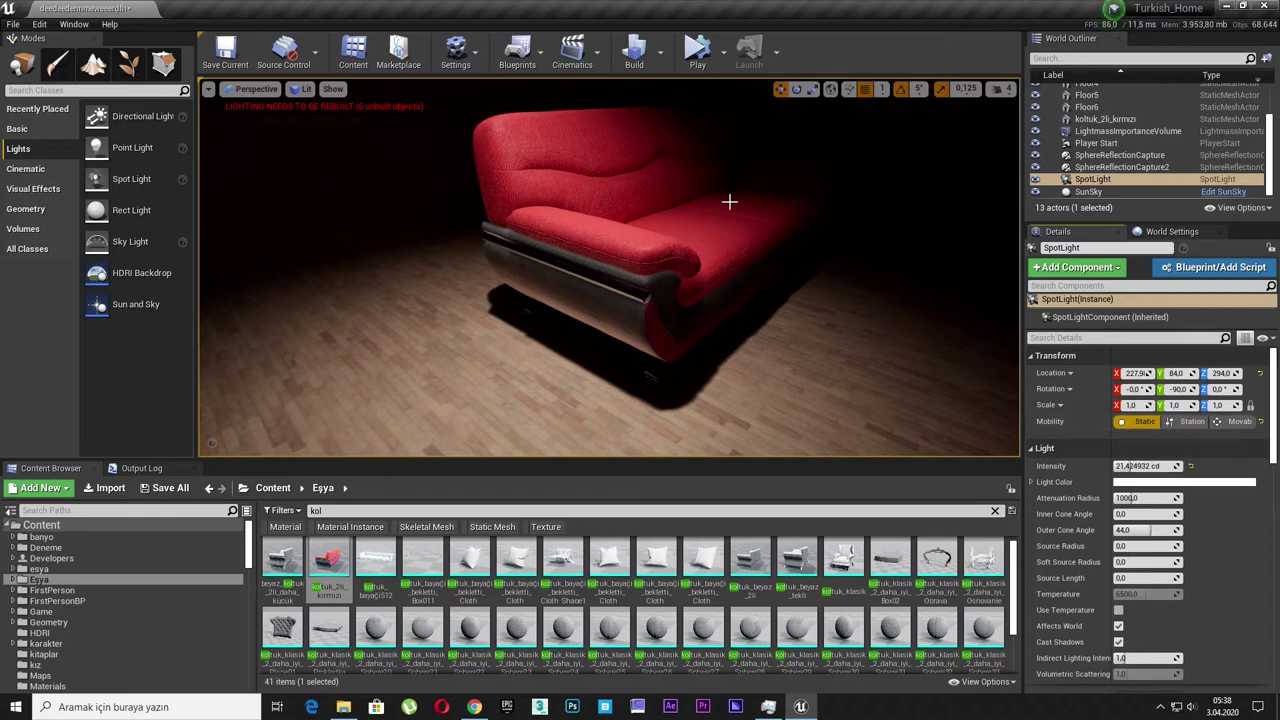
pyautogui.click(662, 63)
pyautogui.click(672, 95)
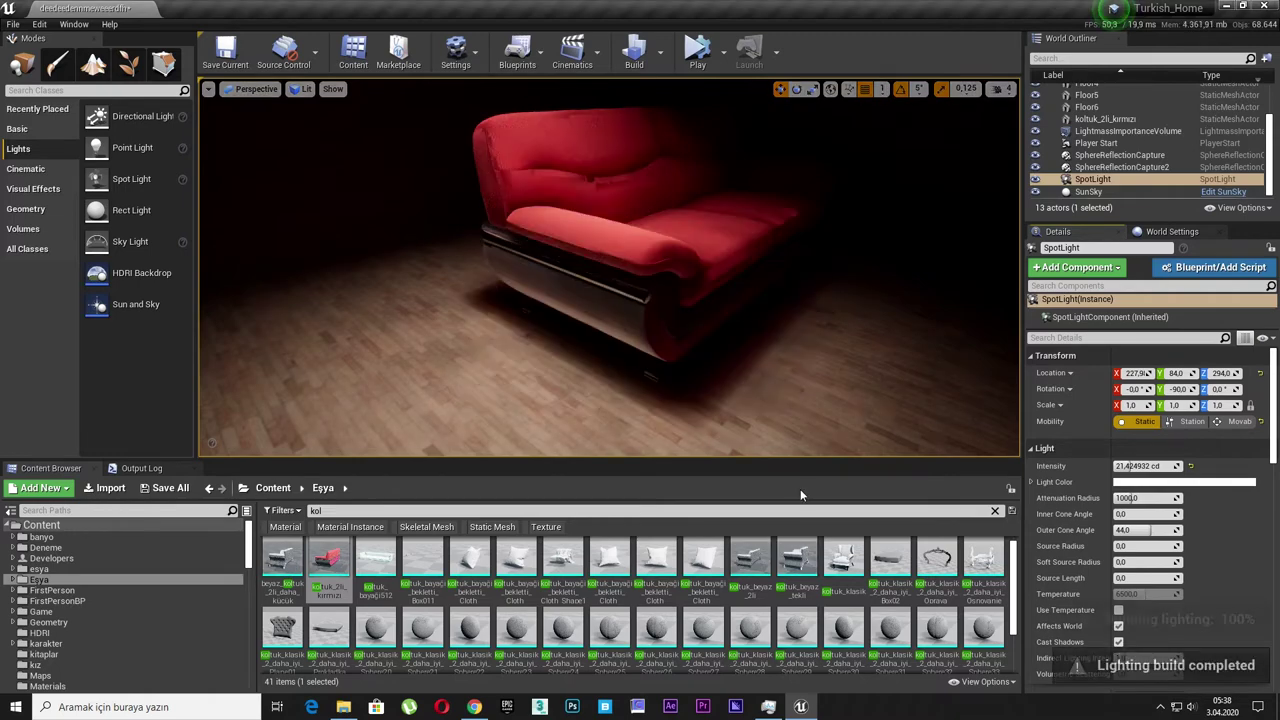
pyautogui.moveTo(713, 288); pyautogui.dragTo(650, 270, button='right')
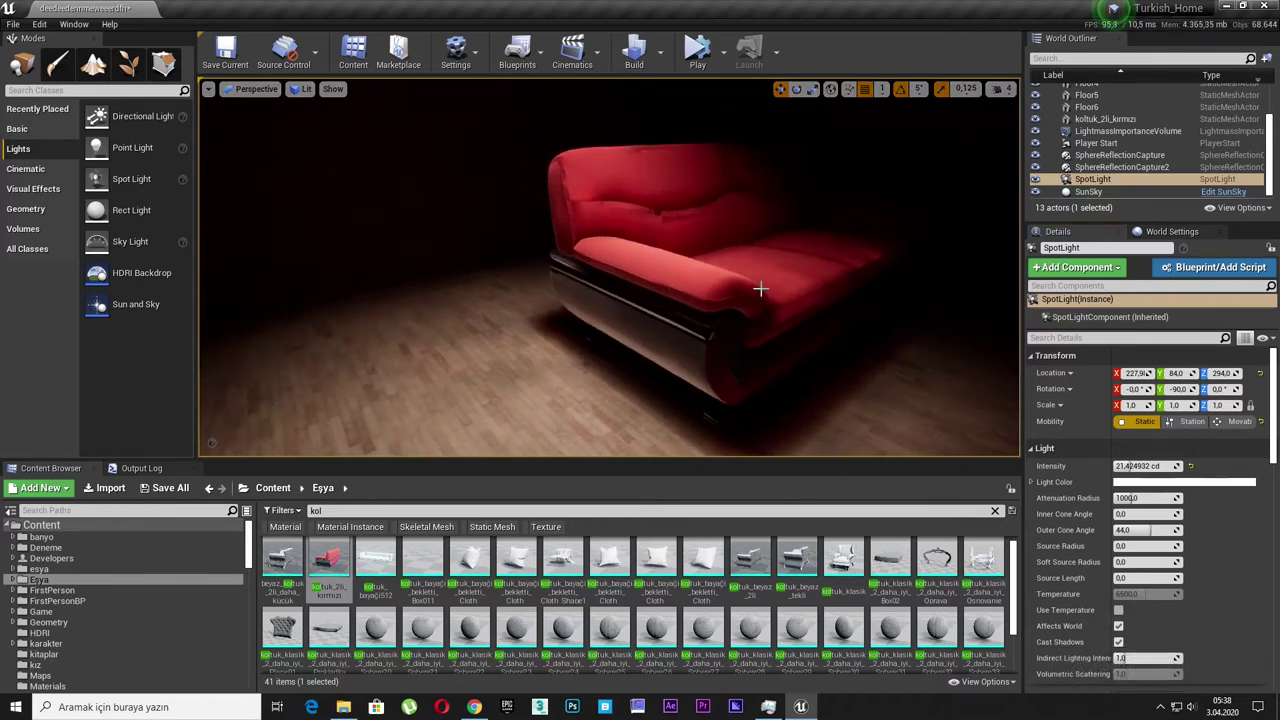
pyautogui.press('F11')
# Step: Inspect the sofa fullscreen, then raise the spot light intensity to about 96.07 cd
pyautogui.moveTo(760, 288); pyautogui.dragTo(820, 290, button='right')
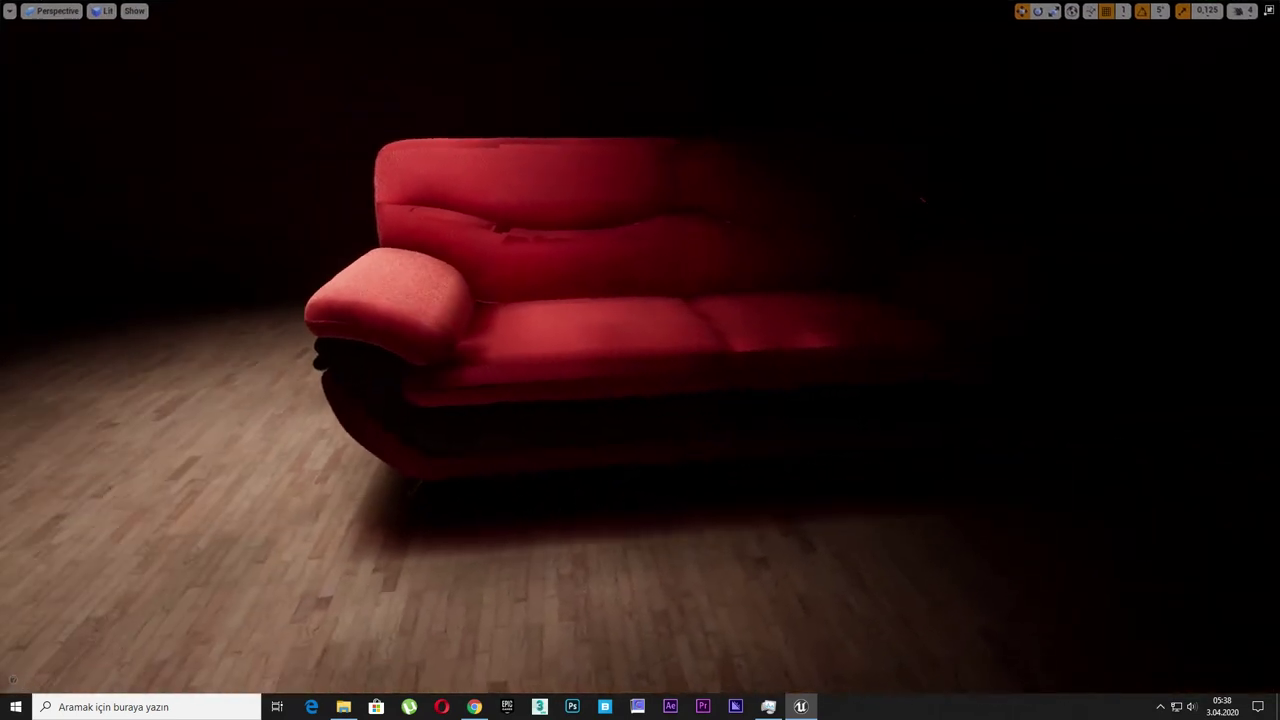
pyautogui.moveTo(640, 360); pyautogui.dragTo(560, 360, button='right')
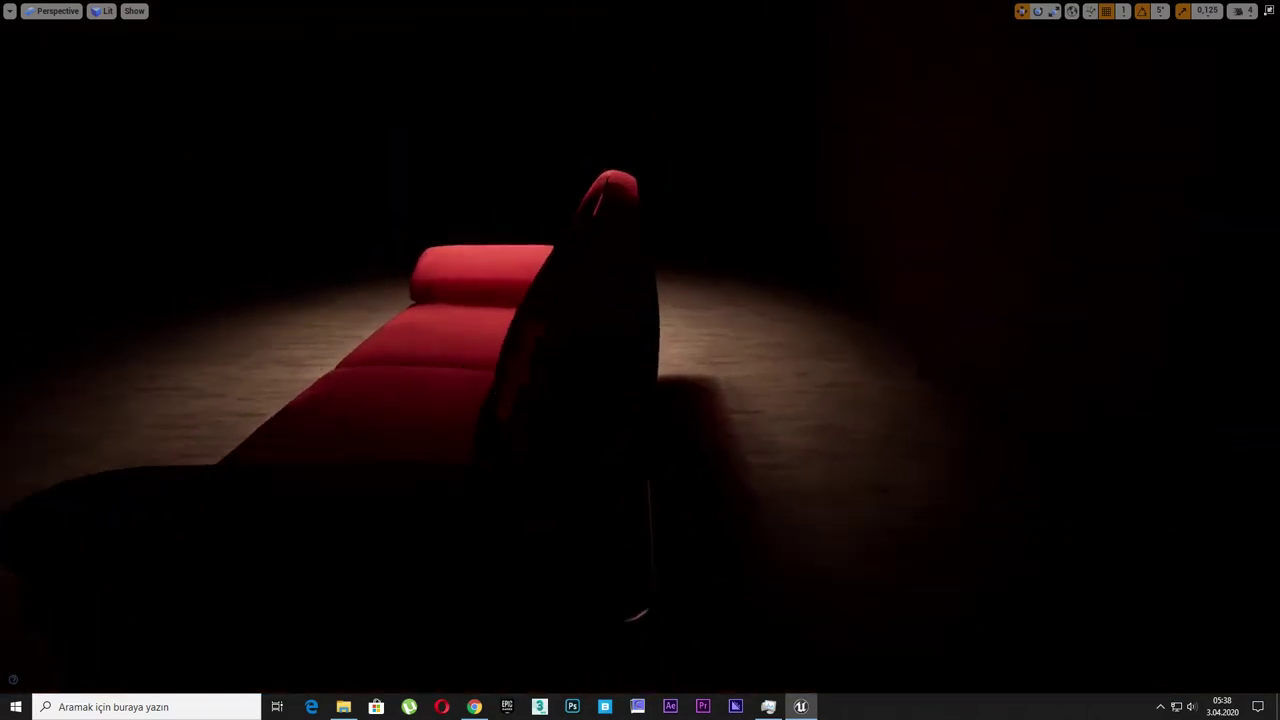
pyautogui.moveTo(640, 360)
pyautogui.mouseDown(button='right')
pyautogui.moveTo(700, 360)
pyautogui.moveTo(600, 360)
pyautogui.mouseUp(button='right')
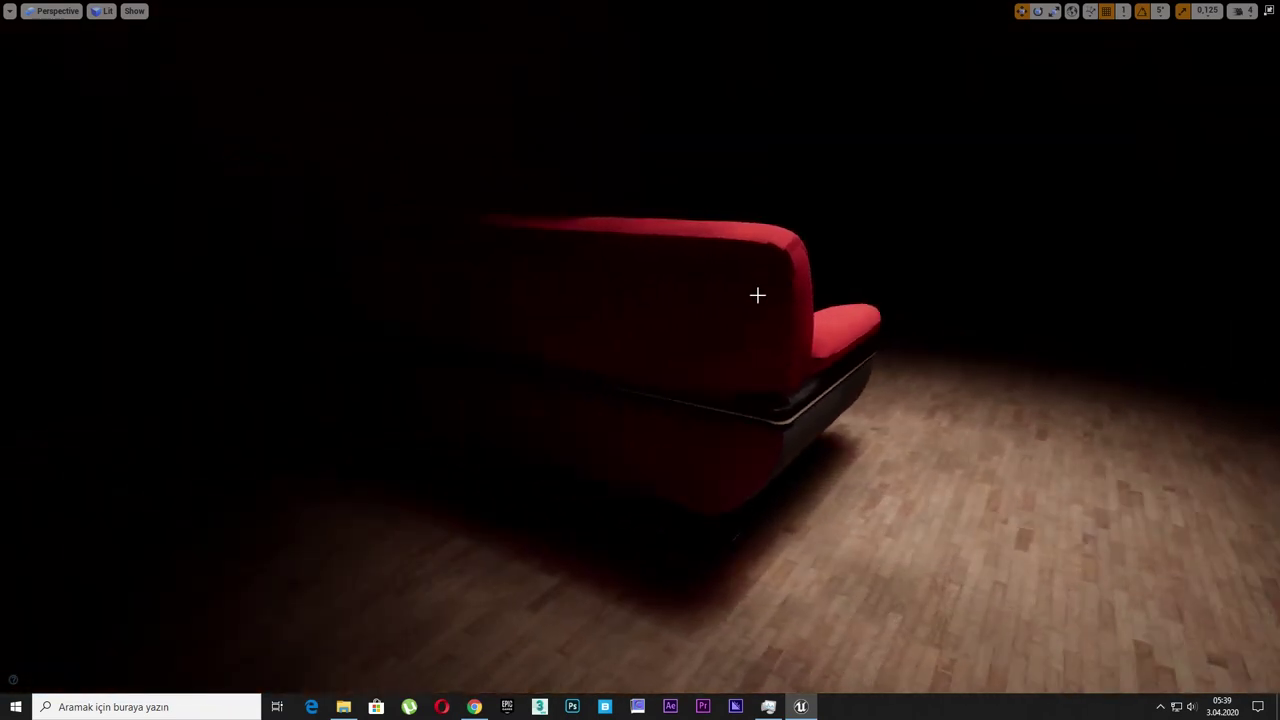
pyautogui.press('F11')
pyautogui.moveTo(1130, 466); pyautogui.dragTo(1190, 466)
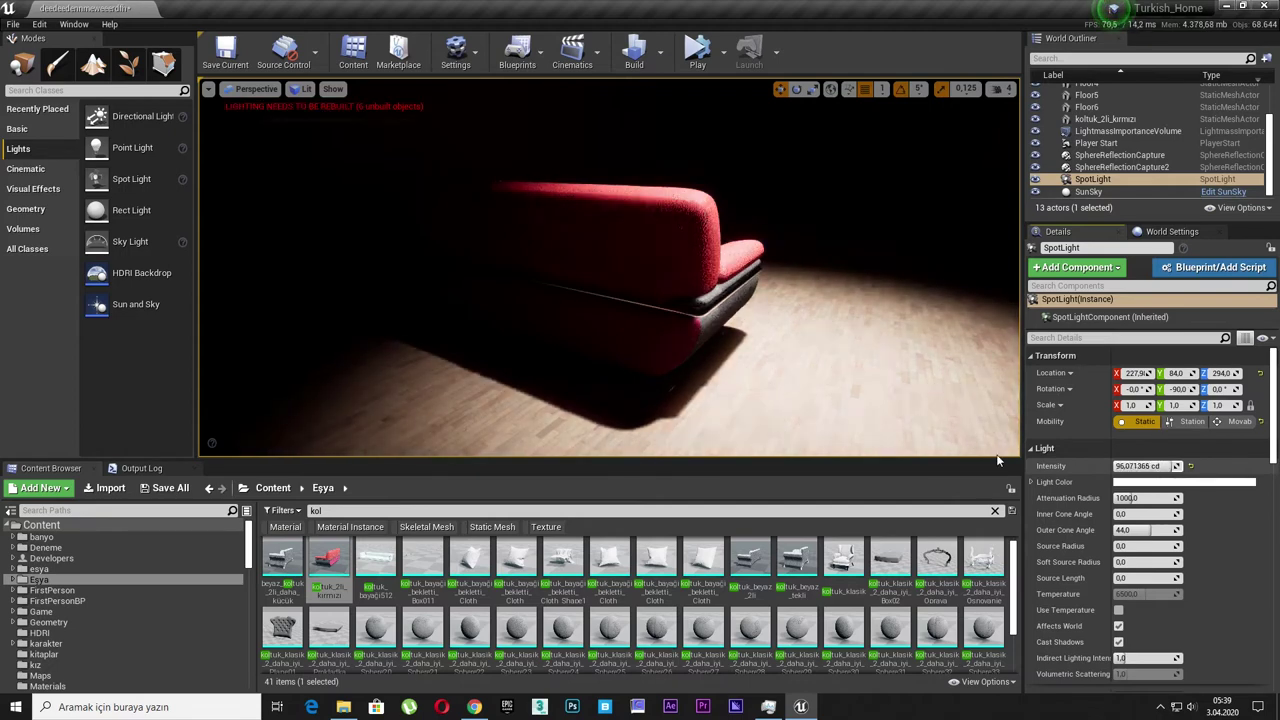
# Step: Find the M_Basic_Wall material and apply it to the wooden floor under the sofa
pyautogui.click(994, 512)
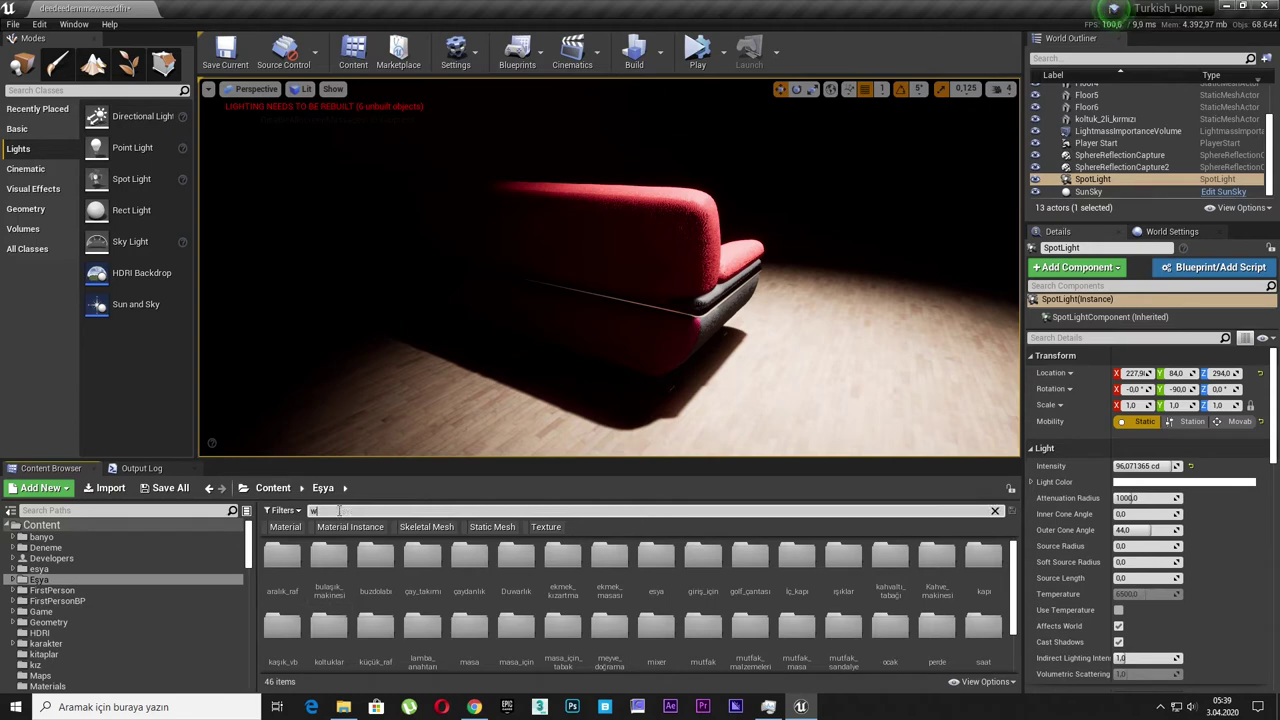
pyautogui.write('all')
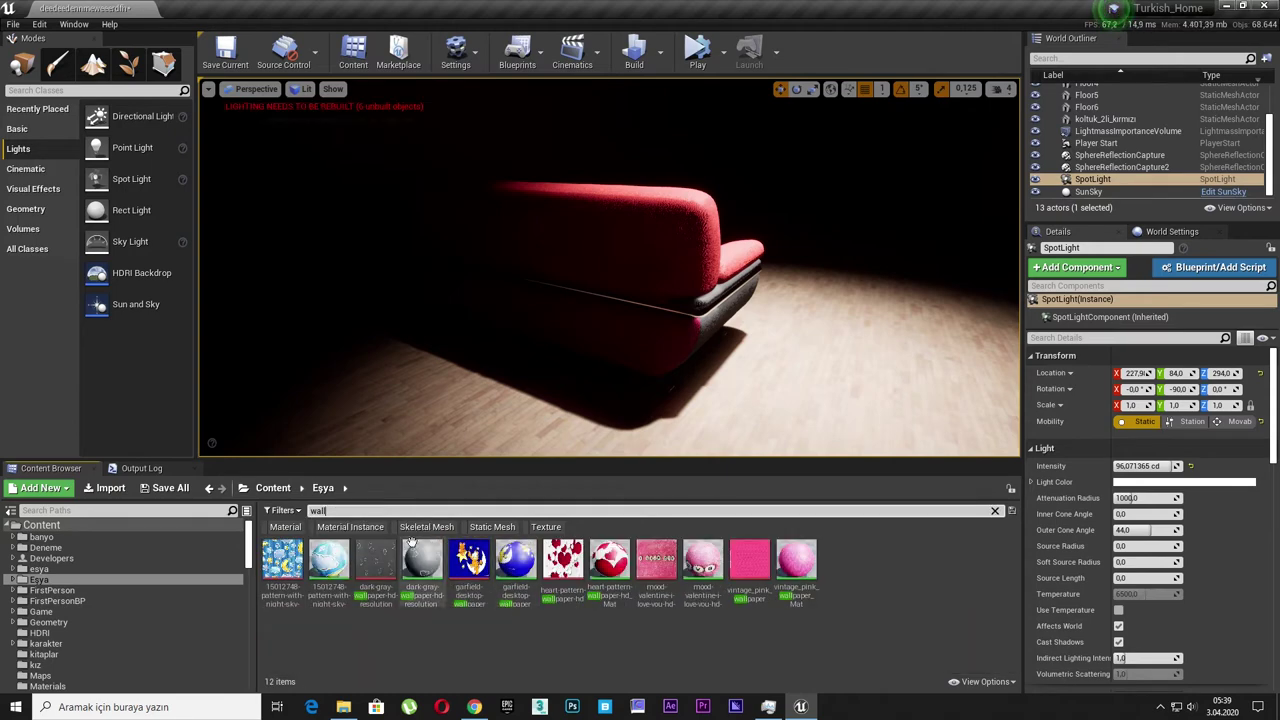
pyautogui.click(284, 529)
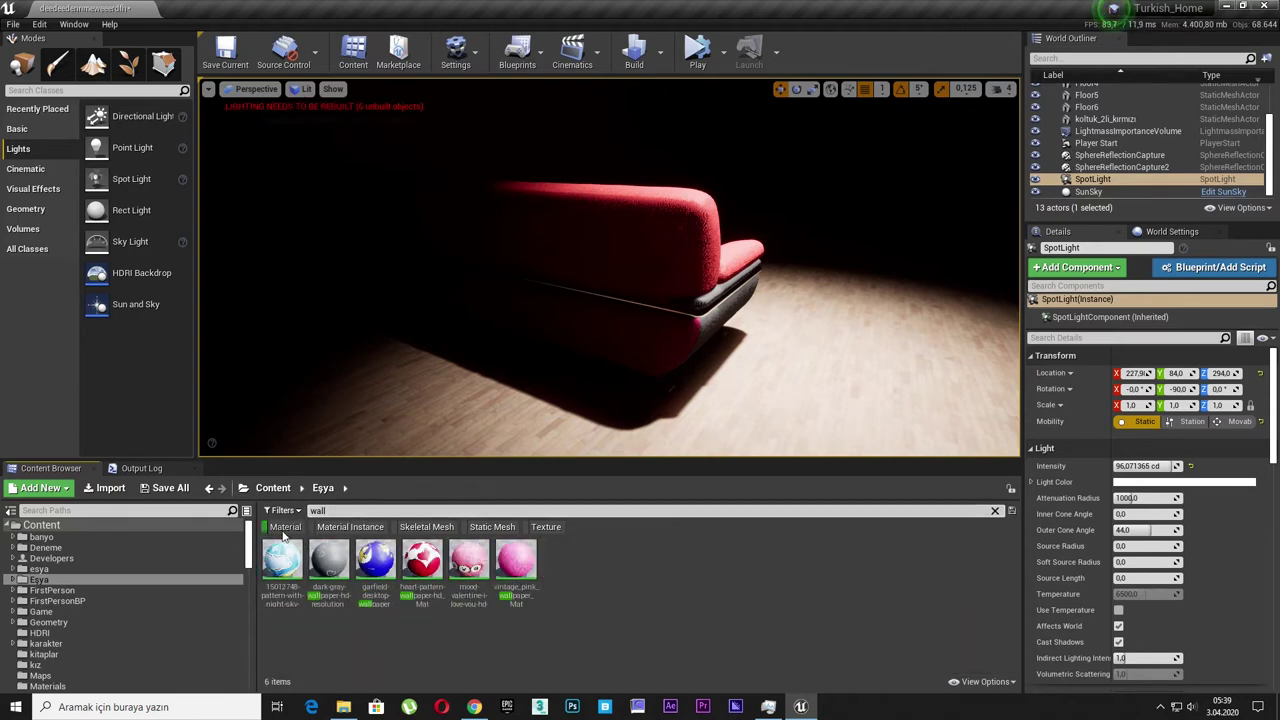
pyautogui.click(78, 526)
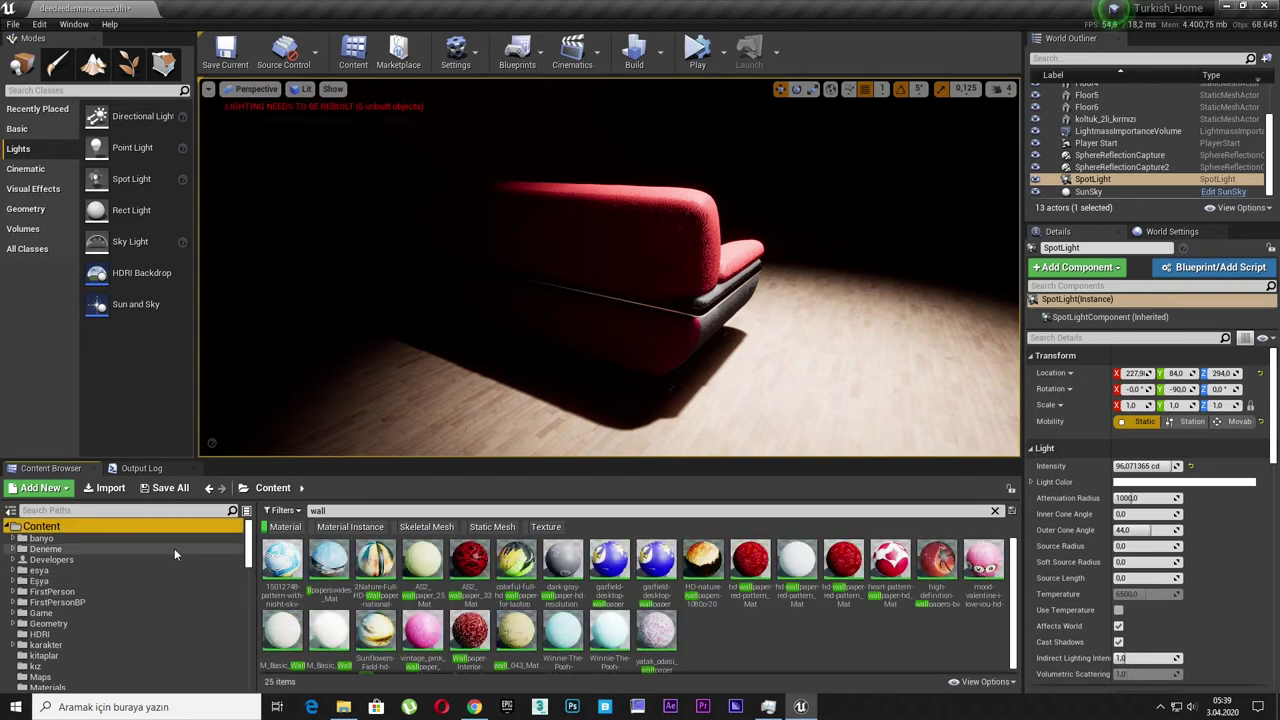
pyautogui.moveTo(289, 633); pyautogui.dragTo(325, 241)
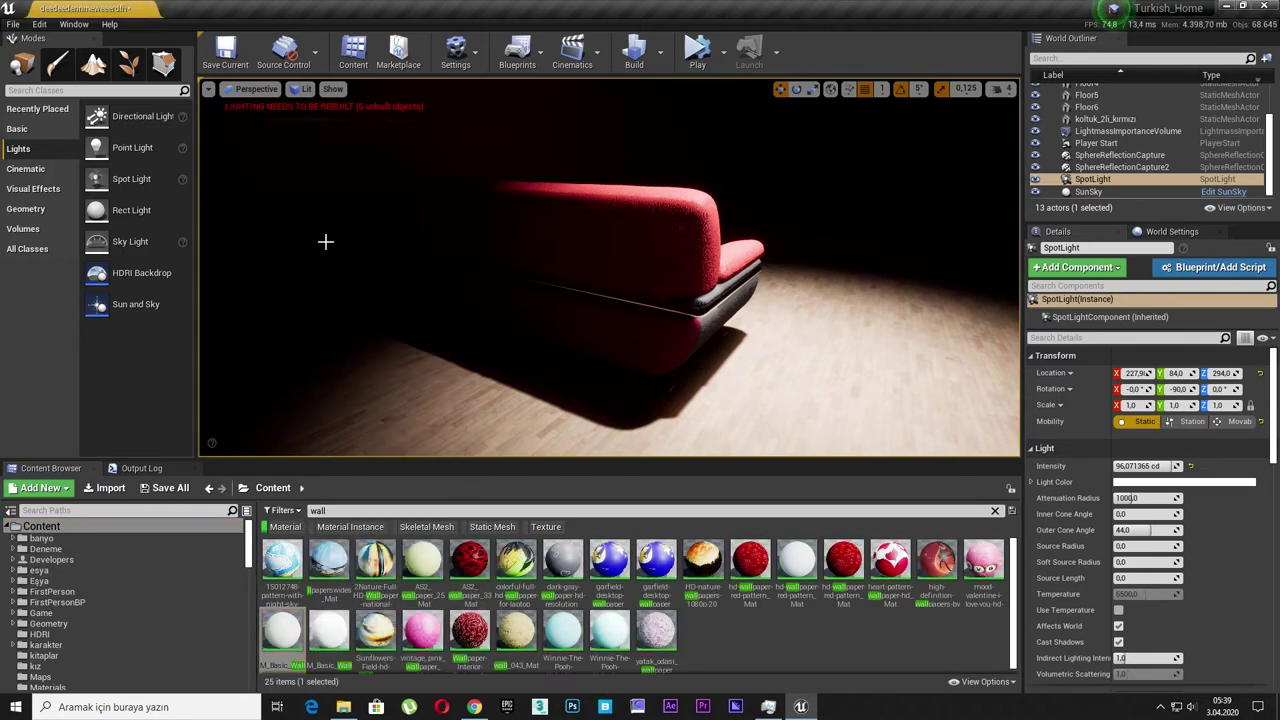
pyautogui.moveTo(282, 630); pyautogui.dragTo(488, 396)
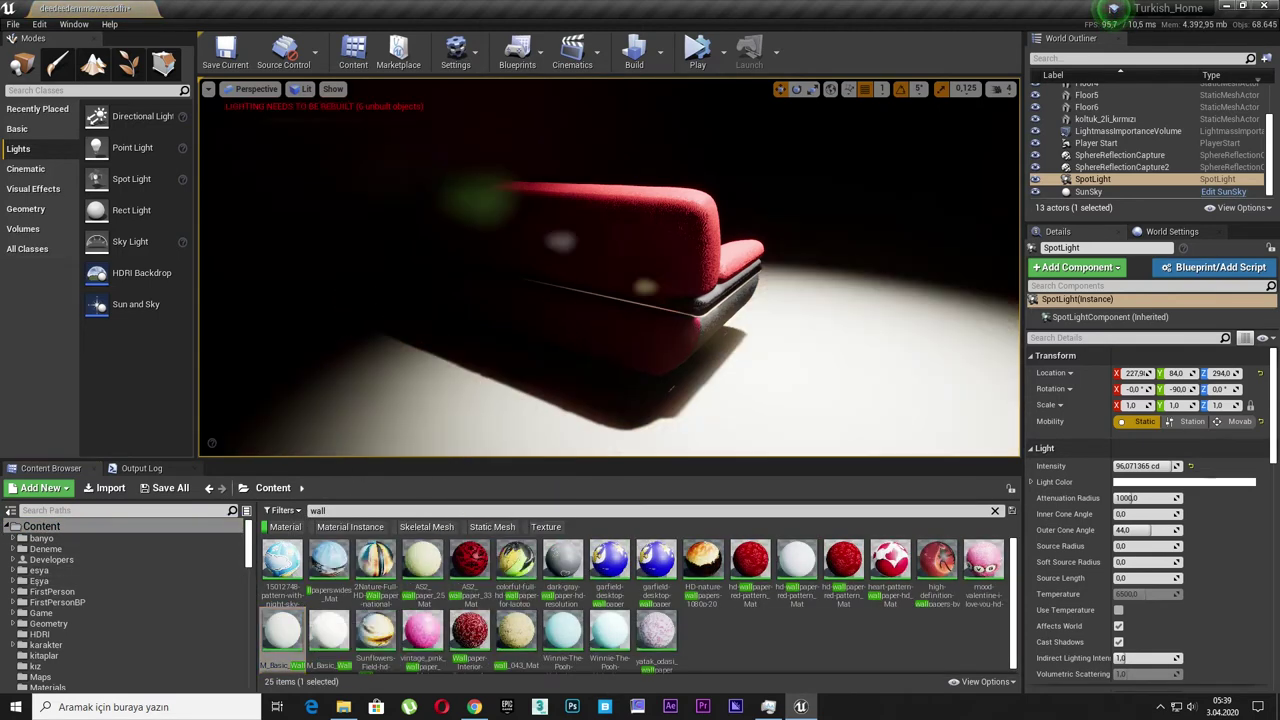
pyautogui.moveTo(493, 388); pyautogui.dragTo(493, 388, button='right')
pyautogui.click(303, 89)
# Step: In Unlit view, apply M_Basic_Wall to each brick wall, then return to Lit view
pyautogui.click(305, 121)
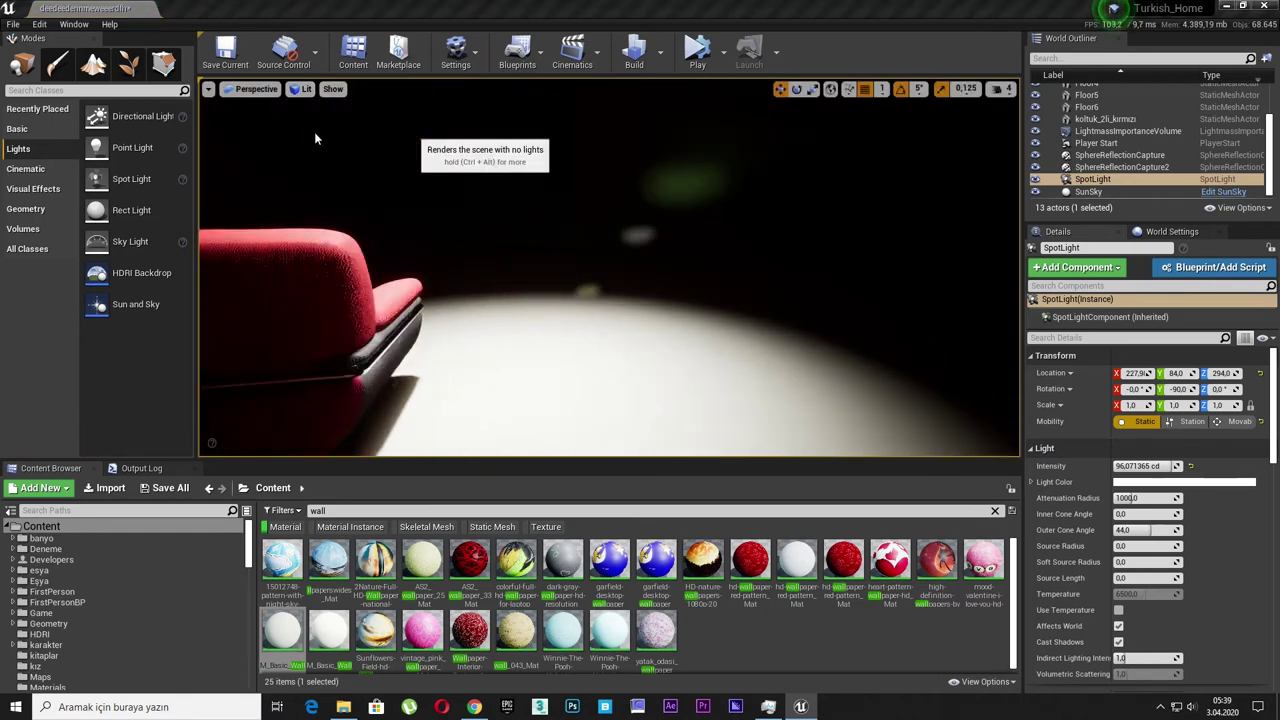
pyautogui.moveTo(278, 625); pyautogui.dragTo(600, 271)
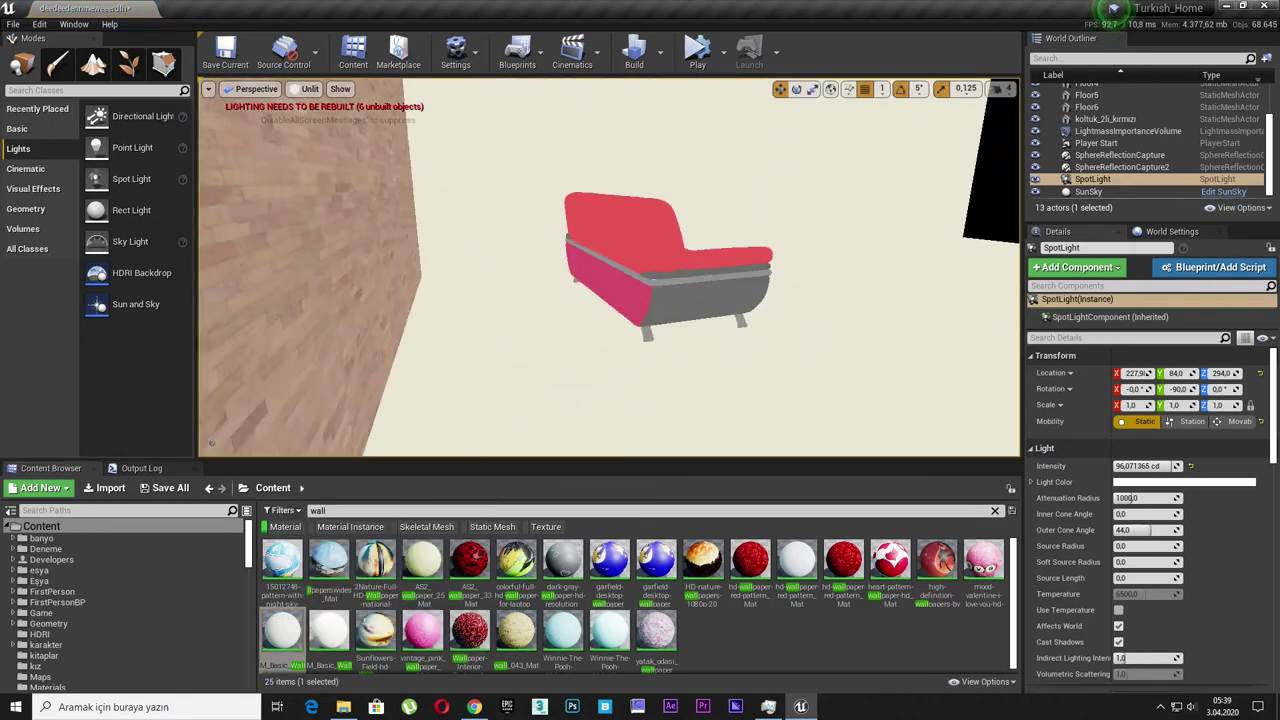
pyautogui.moveTo(600, 271); pyautogui.dragTo(600, 271, button='right')
pyautogui.moveTo(282, 630); pyautogui.dragTo(474, 308)
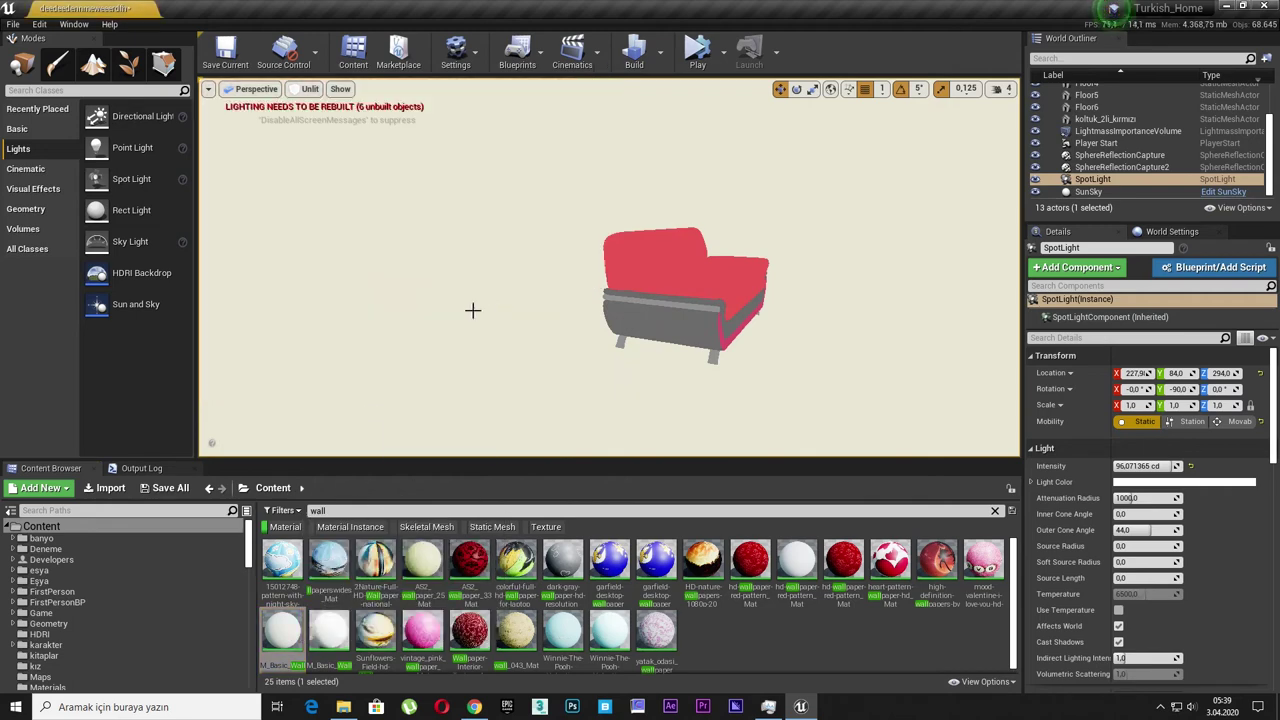
pyautogui.moveTo(474, 308); pyautogui.dragTo(474, 308, button='right')
pyautogui.moveTo(297, 621); pyautogui.dragTo(539, 261)
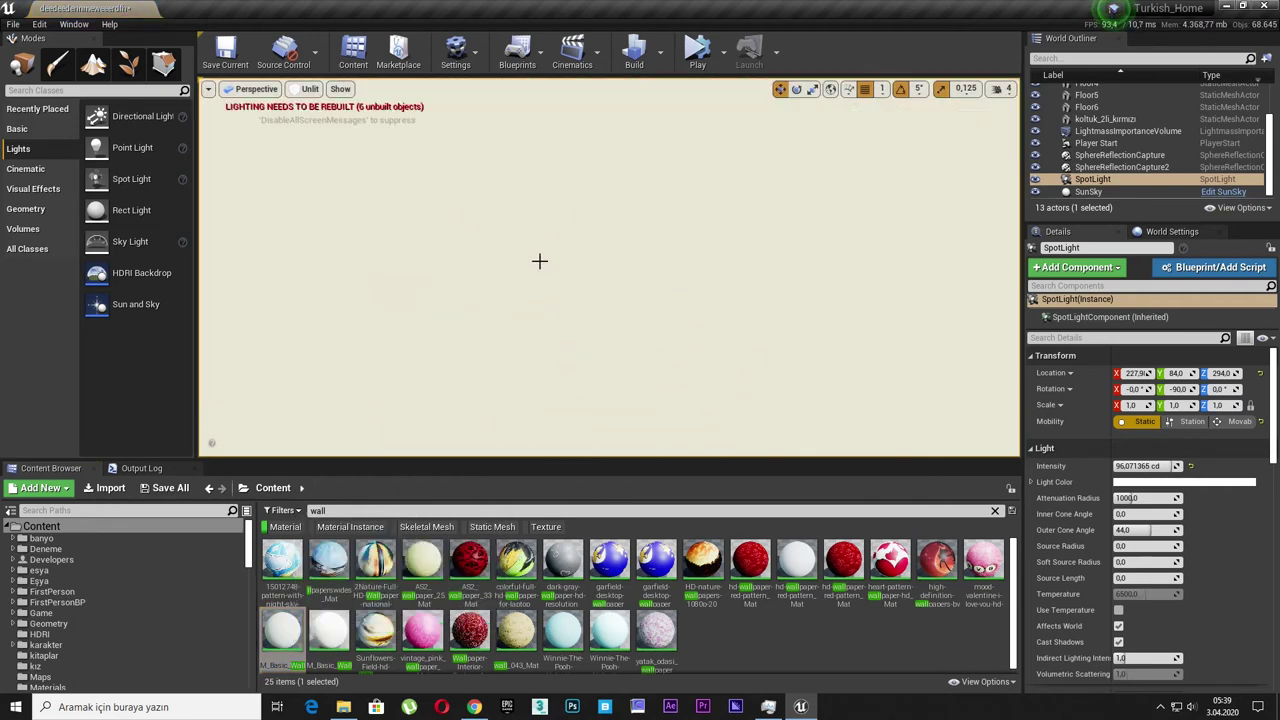
pyautogui.click(310, 89)
pyautogui.click(318, 124)
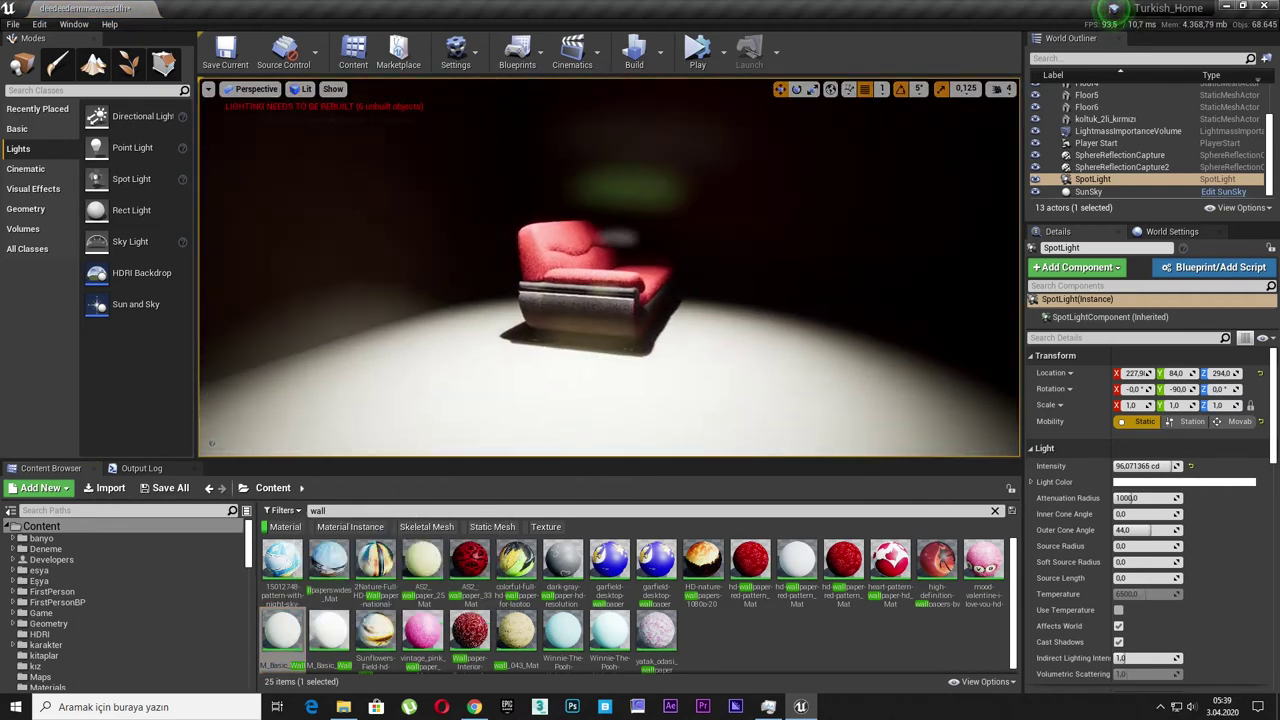
pyautogui.moveTo(583, 249); pyautogui.dragTo(583, 249, button='right')
# Step: Raise the spot light to Z 387 and rebuild the lighting only
pyautogui.press('g')
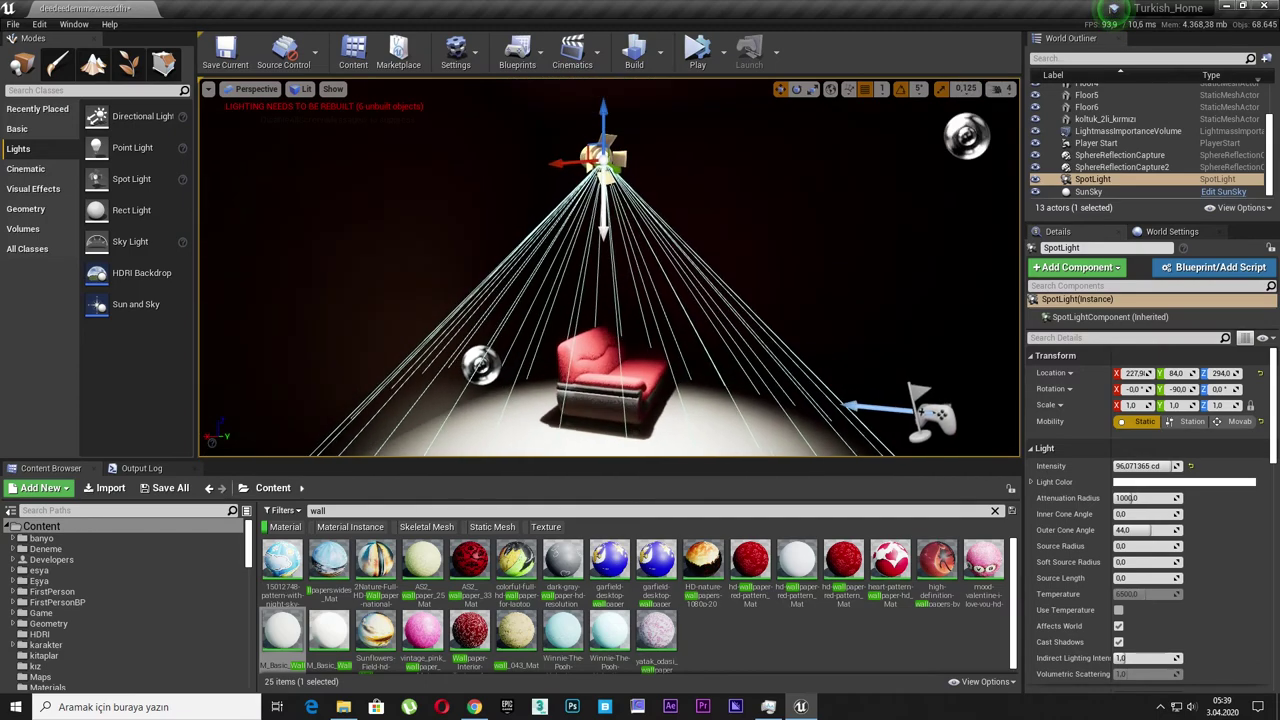
pyautogui.moveTo(603, 122); pyautogui.dragTo(603, 40)
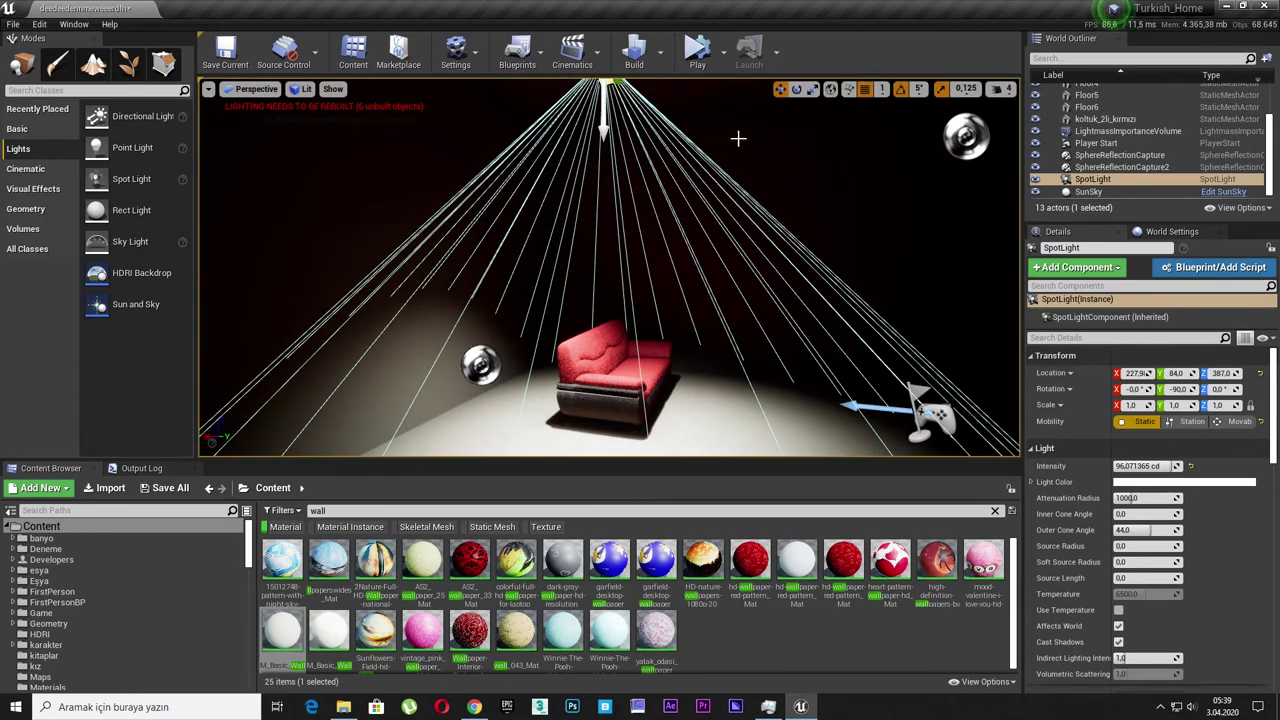
pyautogui.click(661, 64)
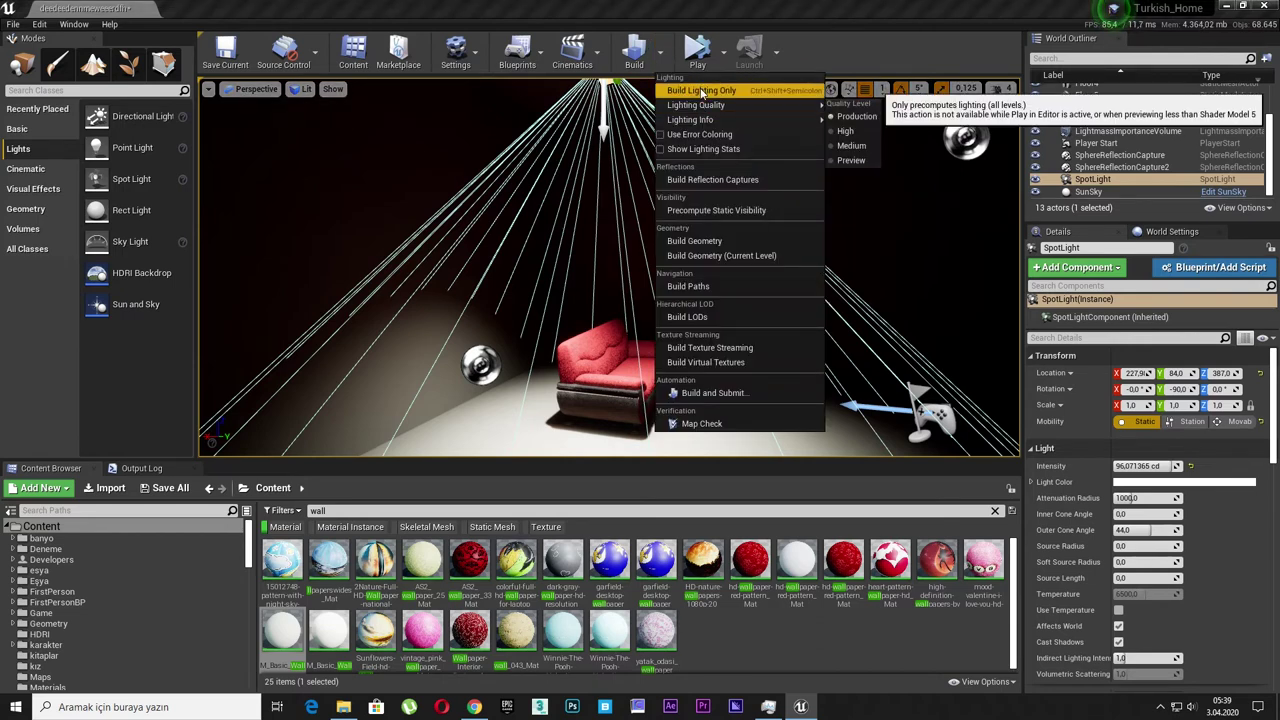
pyautogui.click(702, 91)
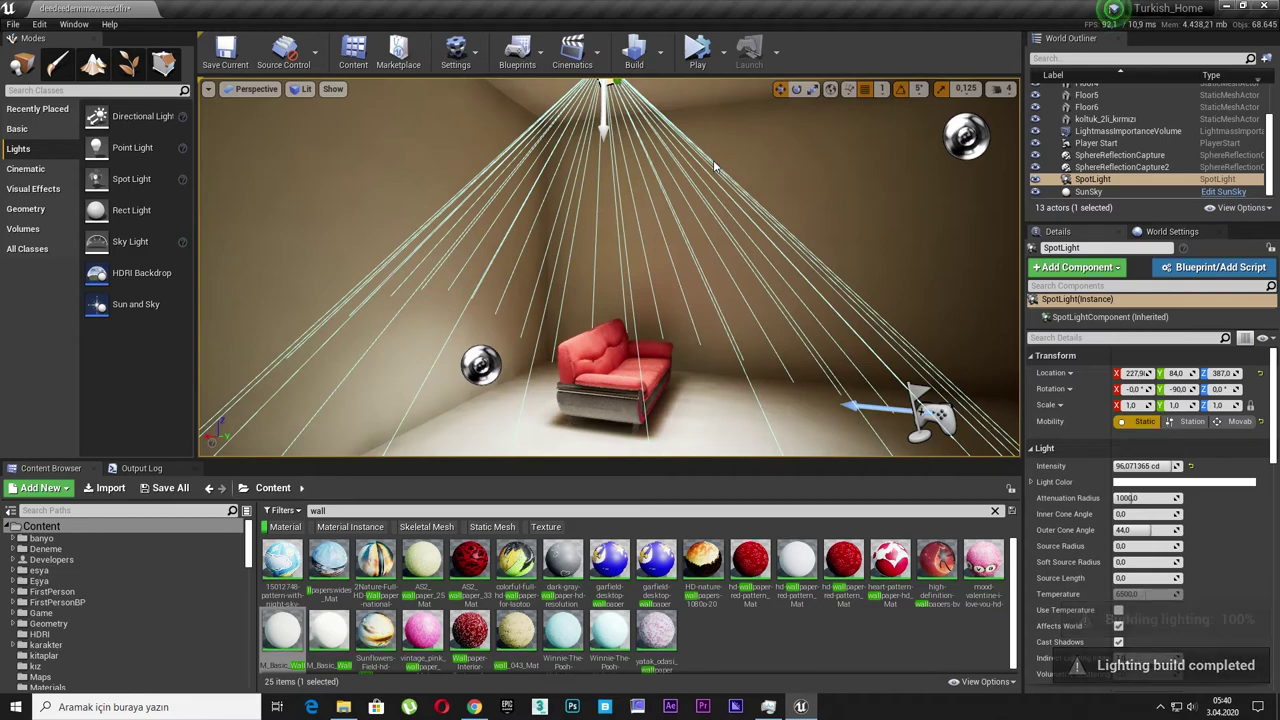
pyautogui.moveTo(713, 160); pyautogui.dragTo(640, 290)
# Step: Preview the sofa fullscreen, then rebuild lighting with the spot light Stationary
pyautogui.press('F11')
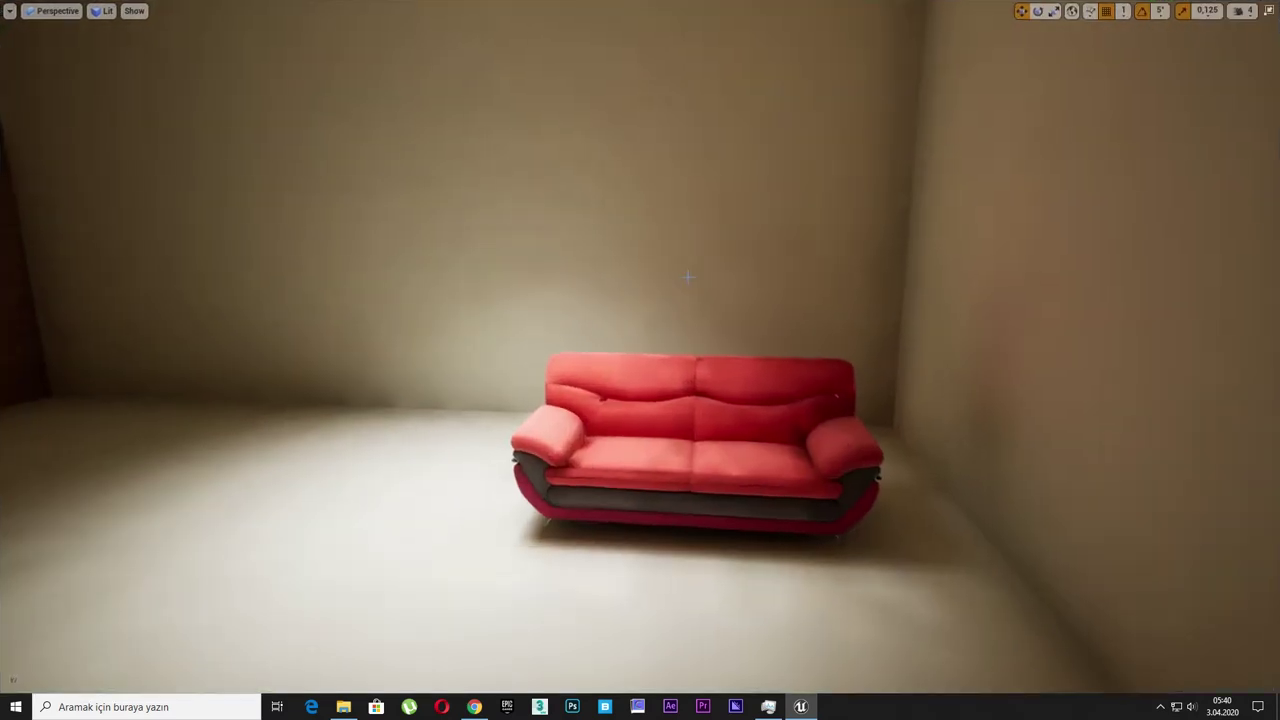
pyautogui.moveTo(687, 277)
pyautogui.mouseDown(button='right')
pyautogui.moveTo(520, 170)
pyautogui.moveTo(380, 260)
pyautogui.mouseUp(button='right')
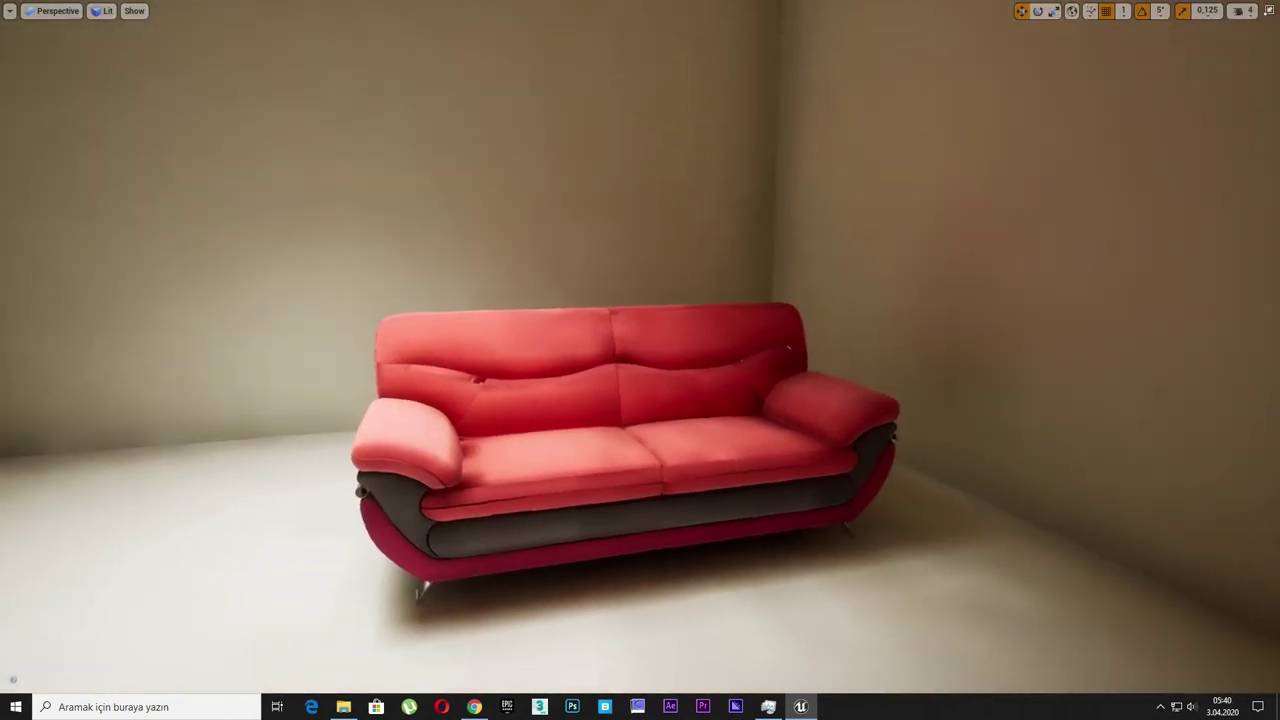
pyautogui.press('F11')
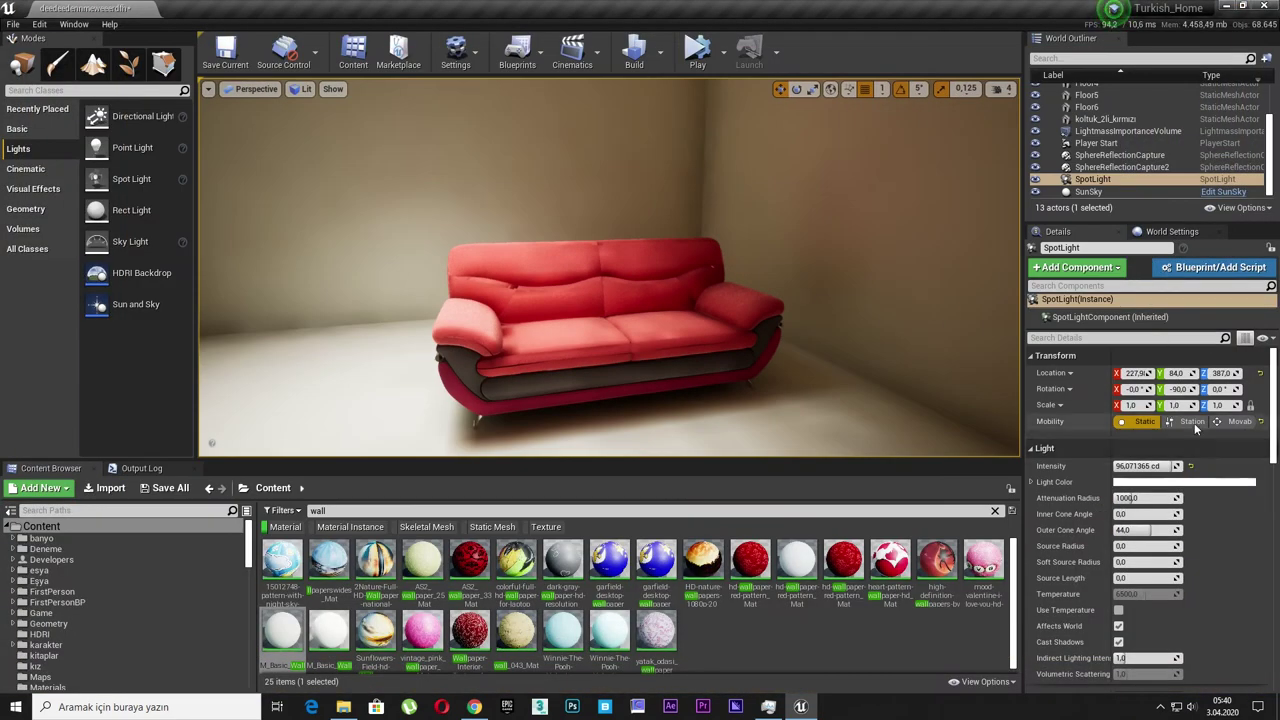
pyautogui.click(660, 51)
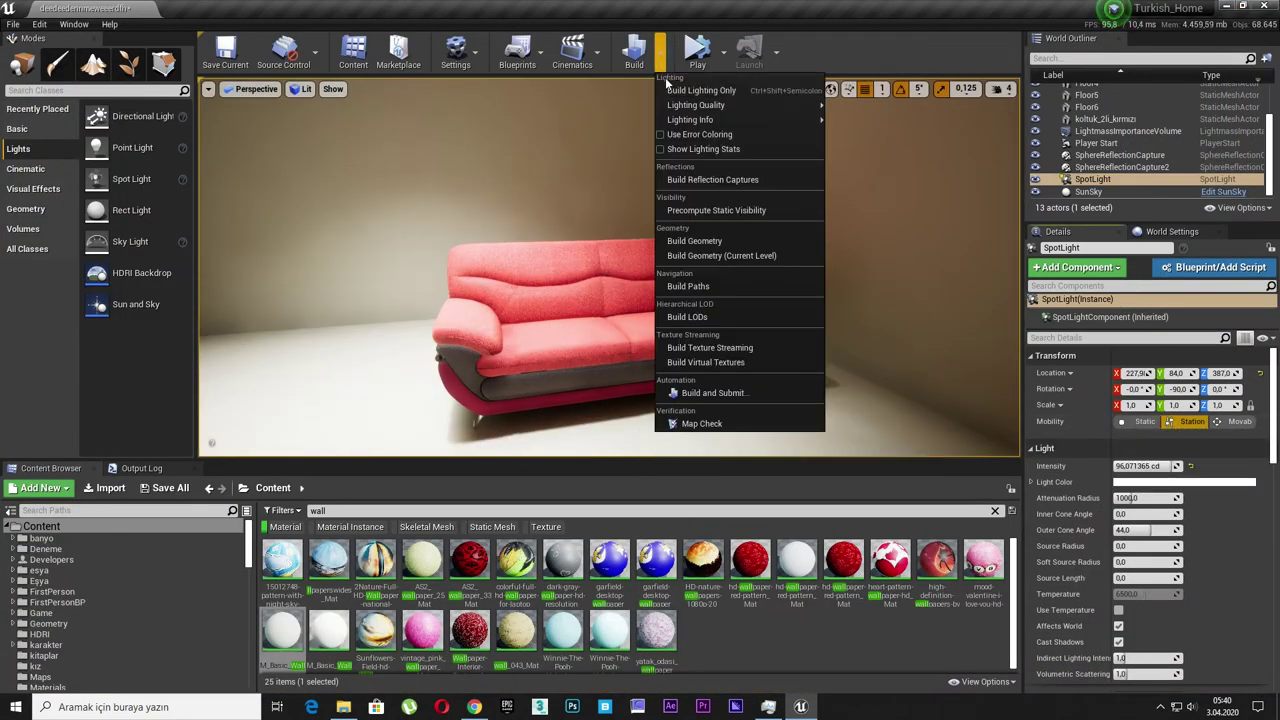
pyautogui.click(686, 89)
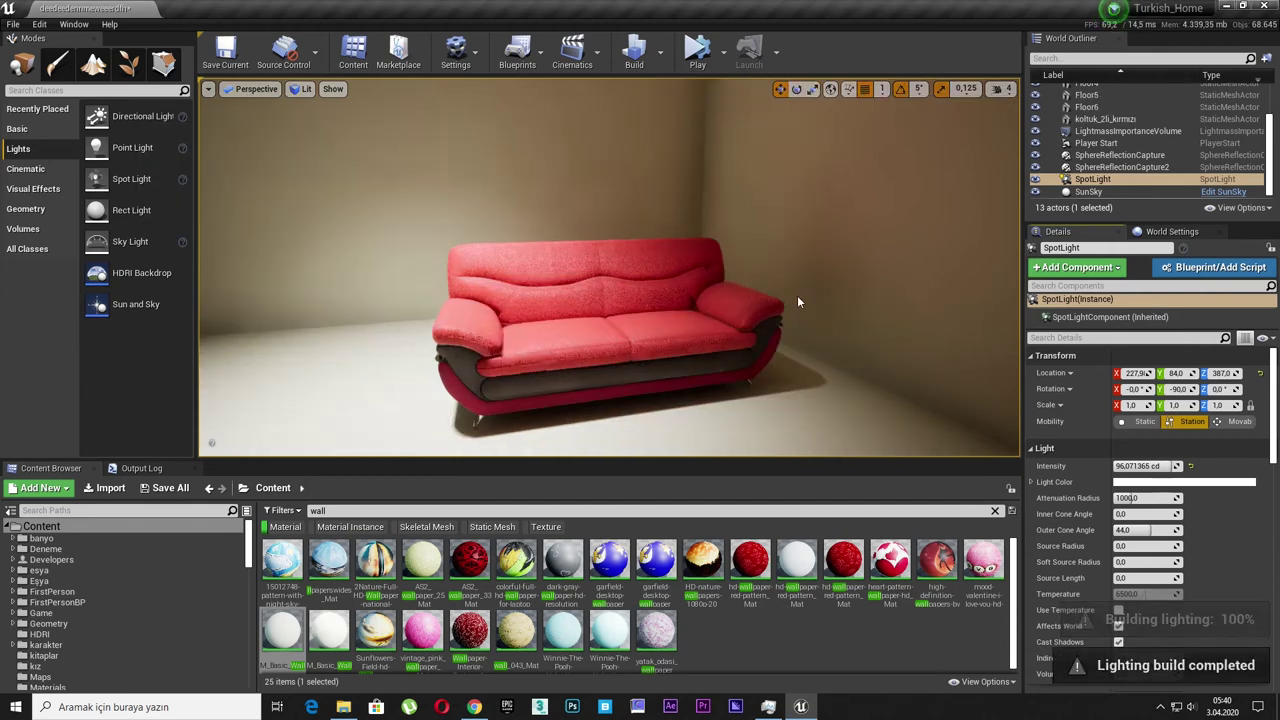
pyautogui.moveTo(797, 295)
pyautogui.mouseDown()
pyautogui.moveTo(740, 298)
pyautogui.moveTo(860, 250)
pyautogui.mouseUp()
pyautogui.press('F11')
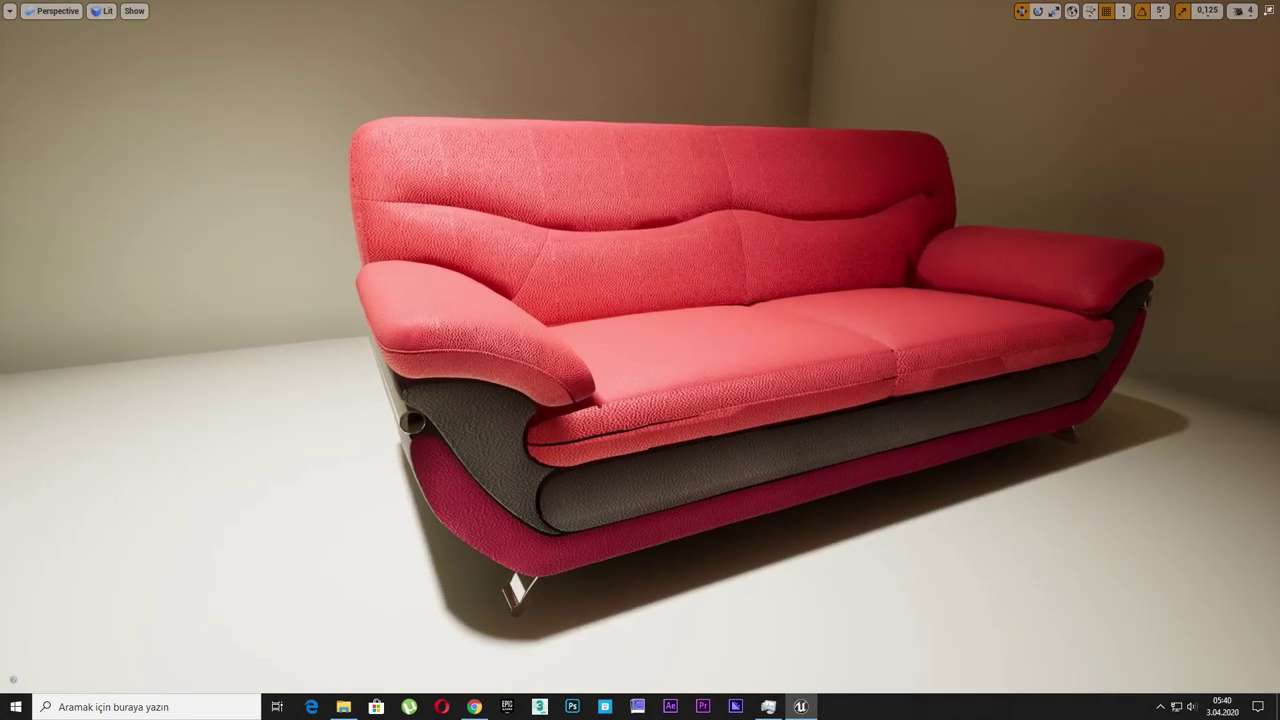
pyautogui.moveTo(860, 250); pyautogui.dragTo(560, 255)
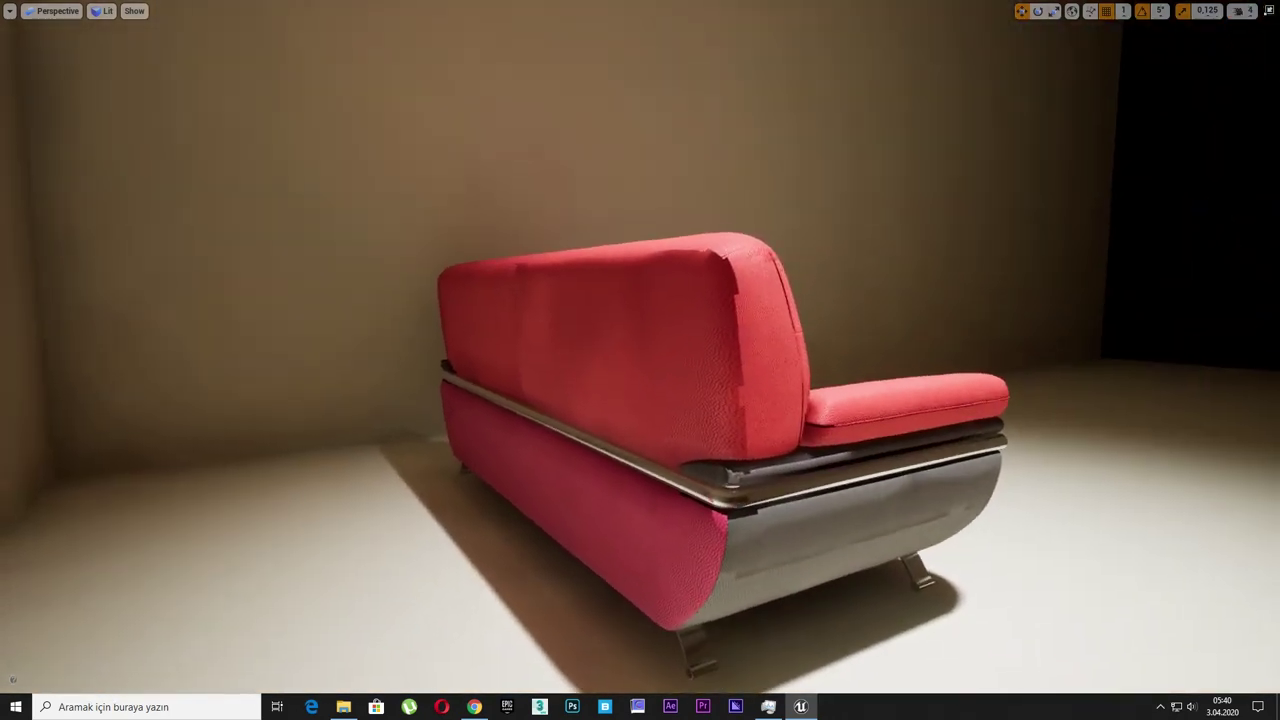
pyautogui.moveTo(560, 255); pyautogui.dragTo(400, 255)
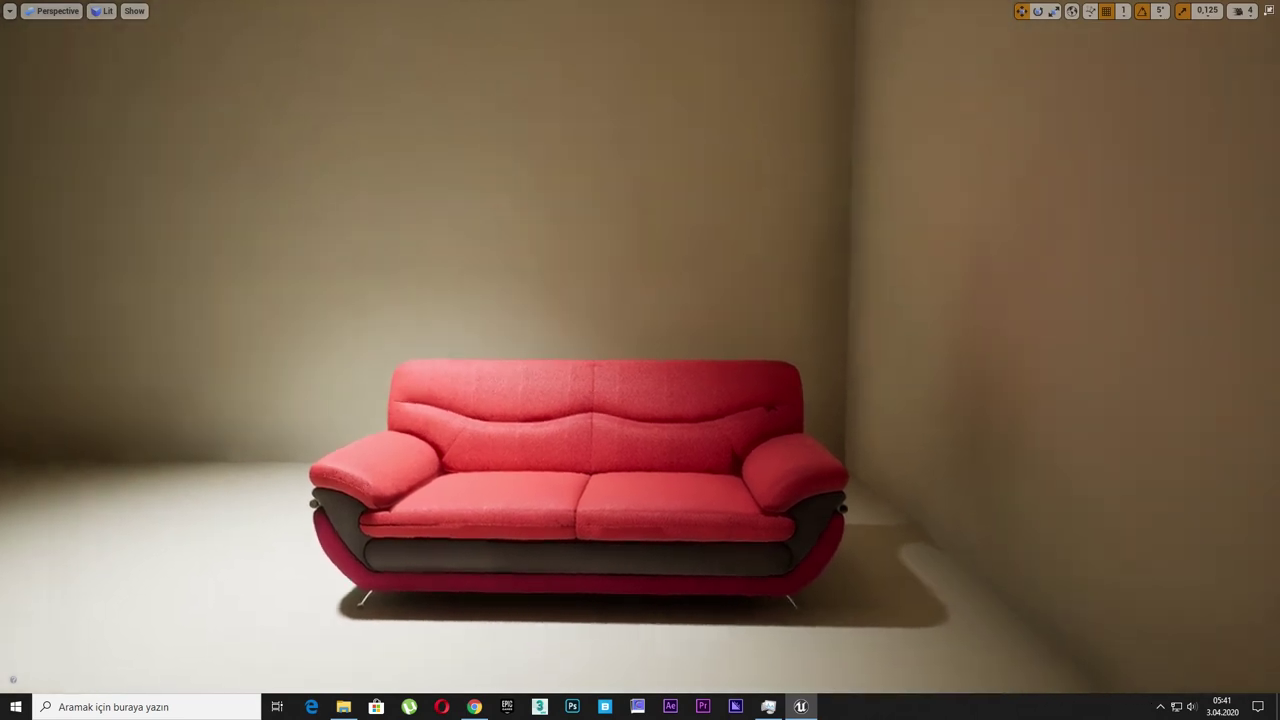